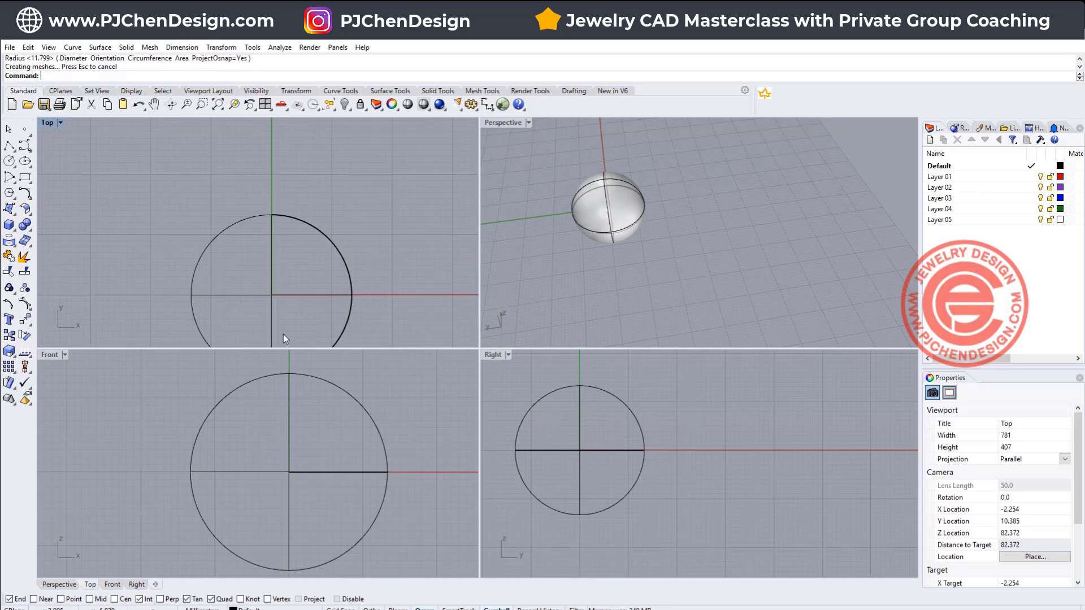
# In the front view, draw a semicircular arc centred on the origin along the lower half of the sphere's outline
pyautogui.scroll(-4, 310, 434)
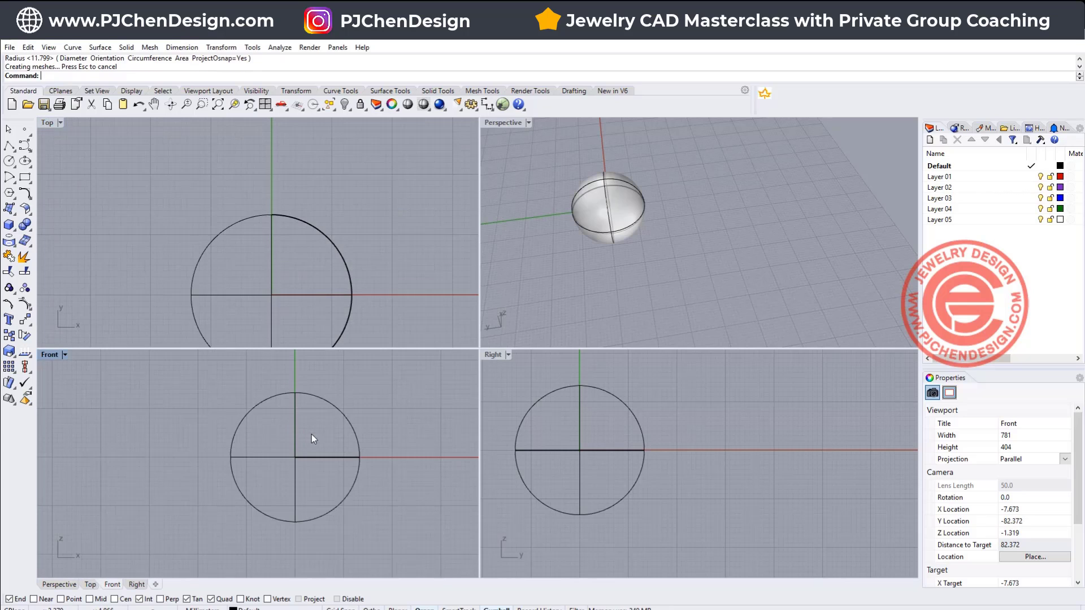
pyautogui.doubleClick(48, 355)
pyautogui.moveTo(429, 341); pyautogui.dragTo(286, 344, button='right')
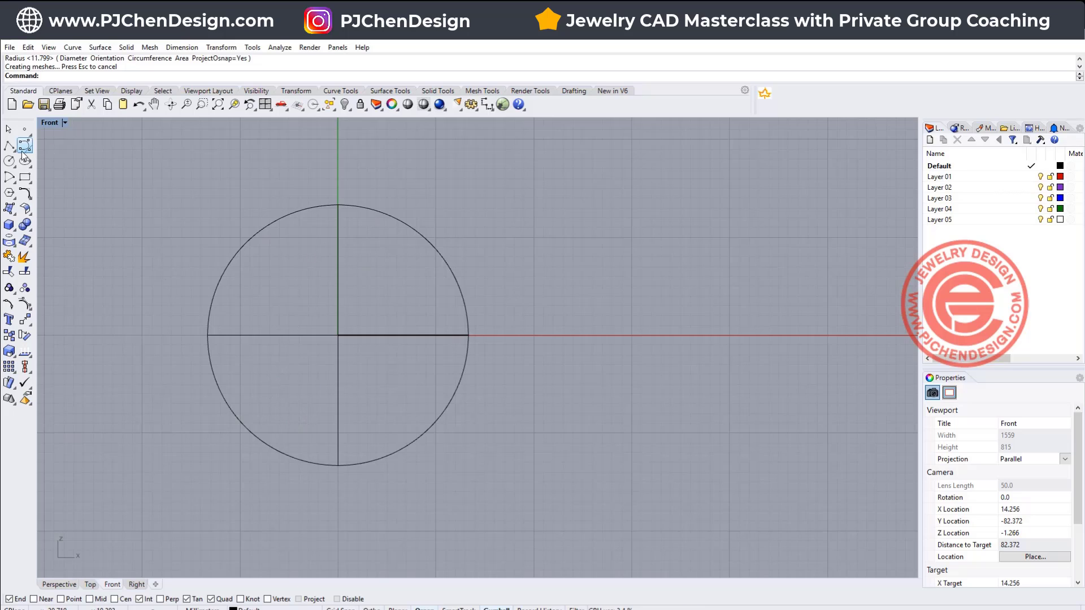
pyautogui.click(11, 179)
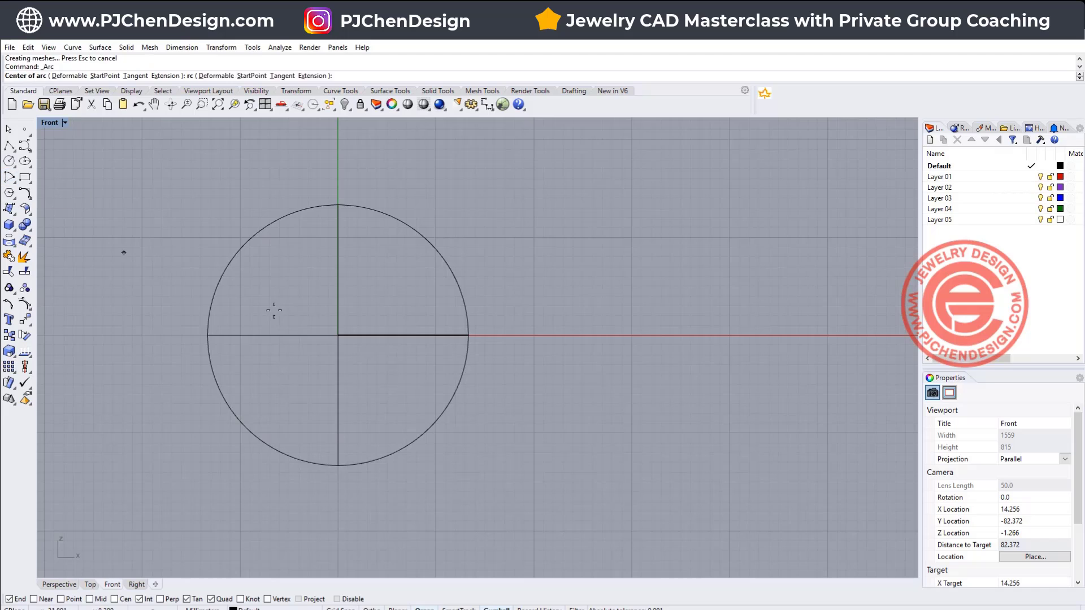
pyautogui.write('0')
pyautogui.press('Return')
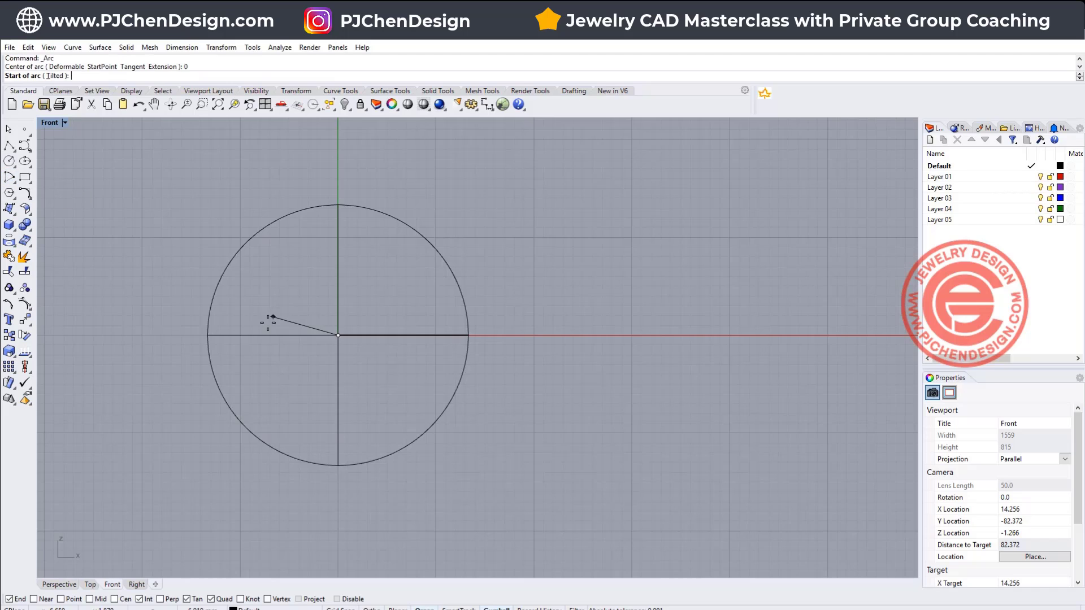
pyautogui.click(208, 335)
pyautogui.click(432, 358)
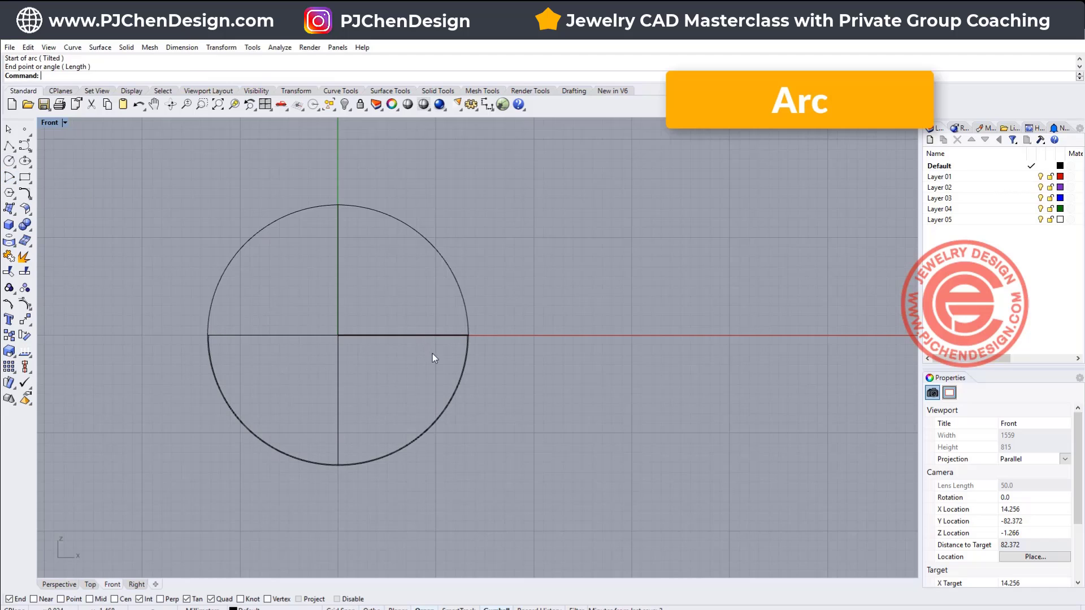
# Scale the arc slightly inward from the sphere's outline and bring its two upper end points closer together
pyautogui.click(210, 346)
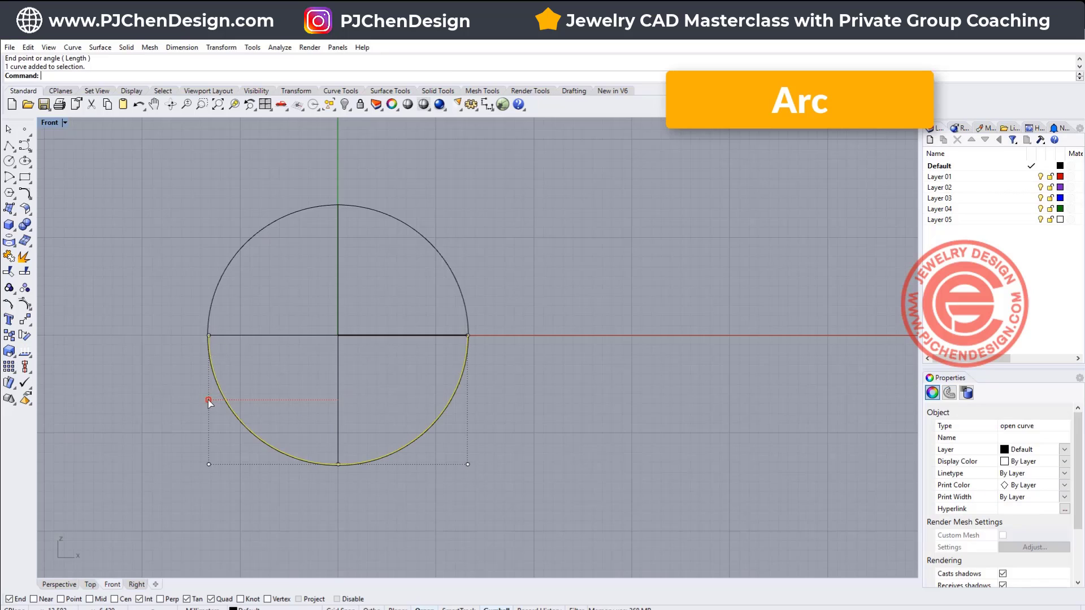
pyautogui.moveTo(210, 400); pyautogui.dragTo(219, 400)
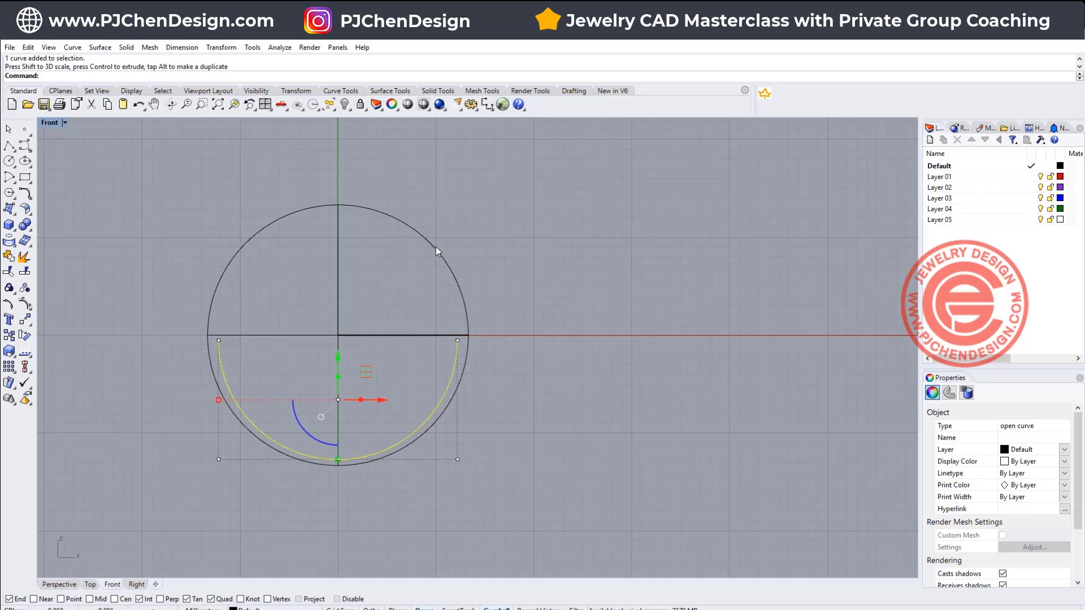
pyautogui.moveTo(102, 283); pyautogui.dragTo(557, 372)
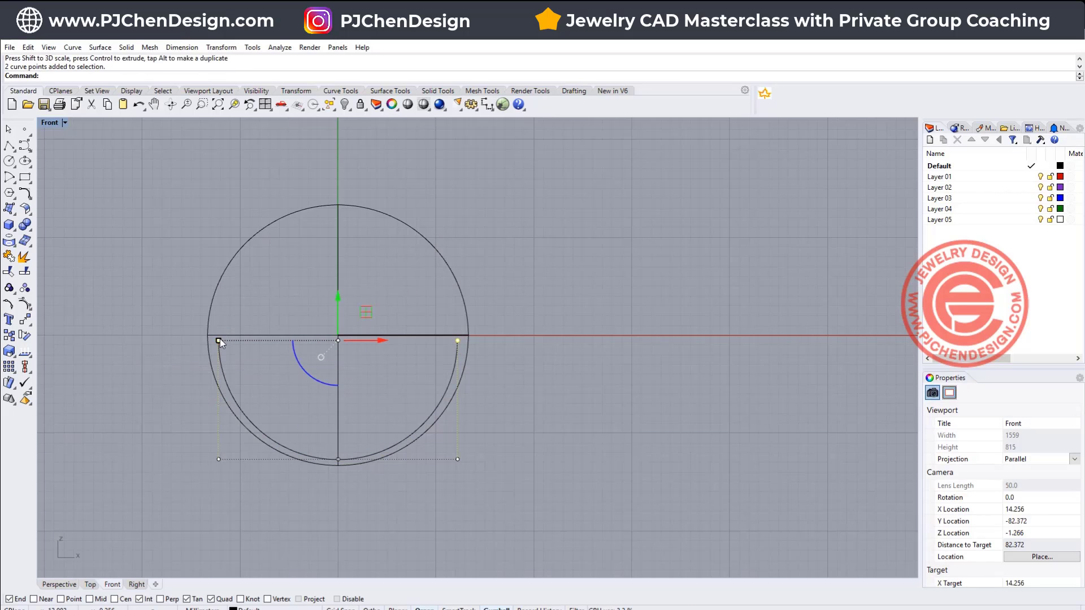
pyautogui.moveTo(219, 341); pyautogui.dragTo(239, 344)
pyautogui.press('Escape')
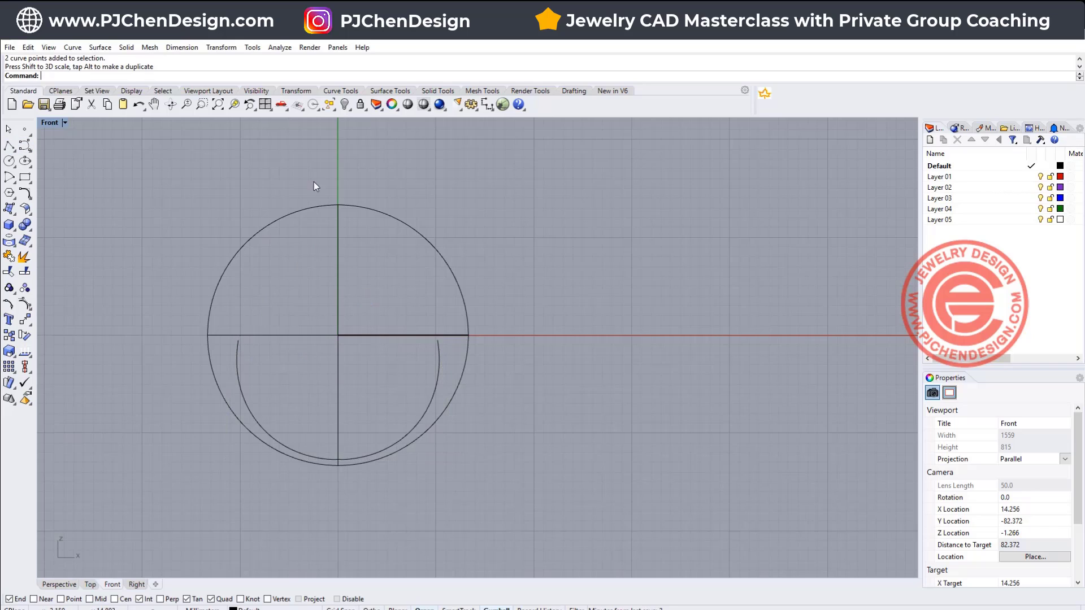
# Draw a short slanted line just above the sphere, left of the vertical axis, leaning toward the axis at its lower end
pyautogui.click(26, 148)
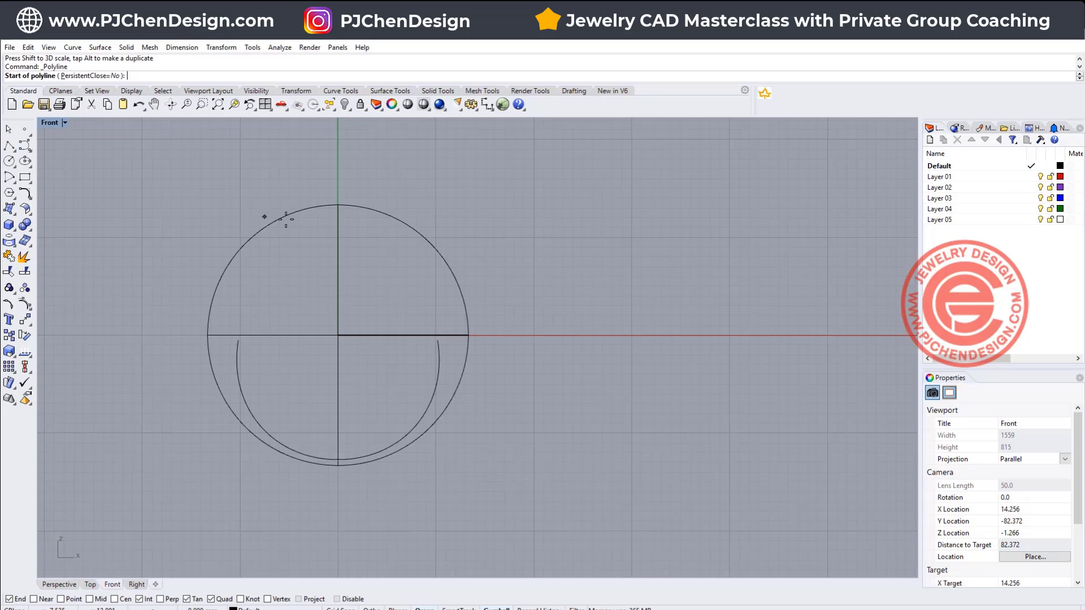
pyautogui.scroll(2, 312, 213)
pyautogui.moveTo(315, 213); pyautogui.dragTo(326, 270, button='right')
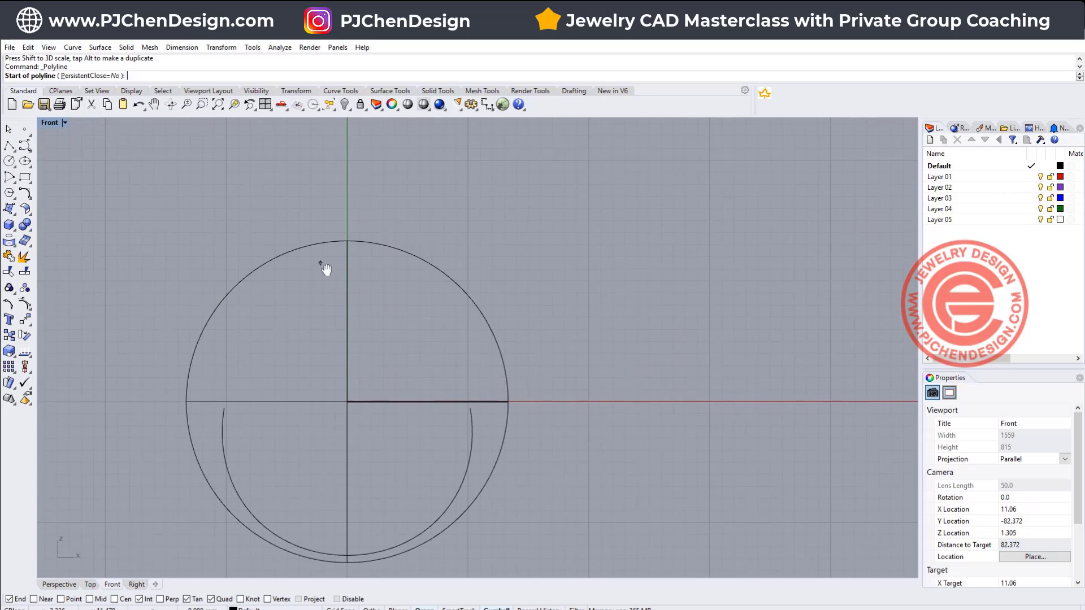
pyautogui.click(309, 194)
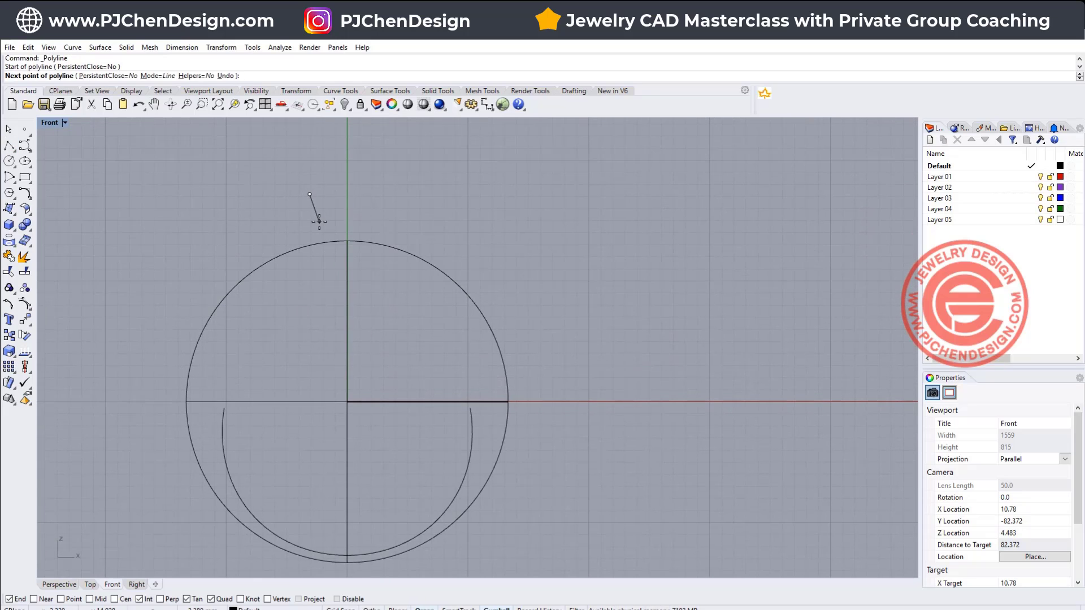
pyautogui.click(320, 221)
pyautogui.press('Return')
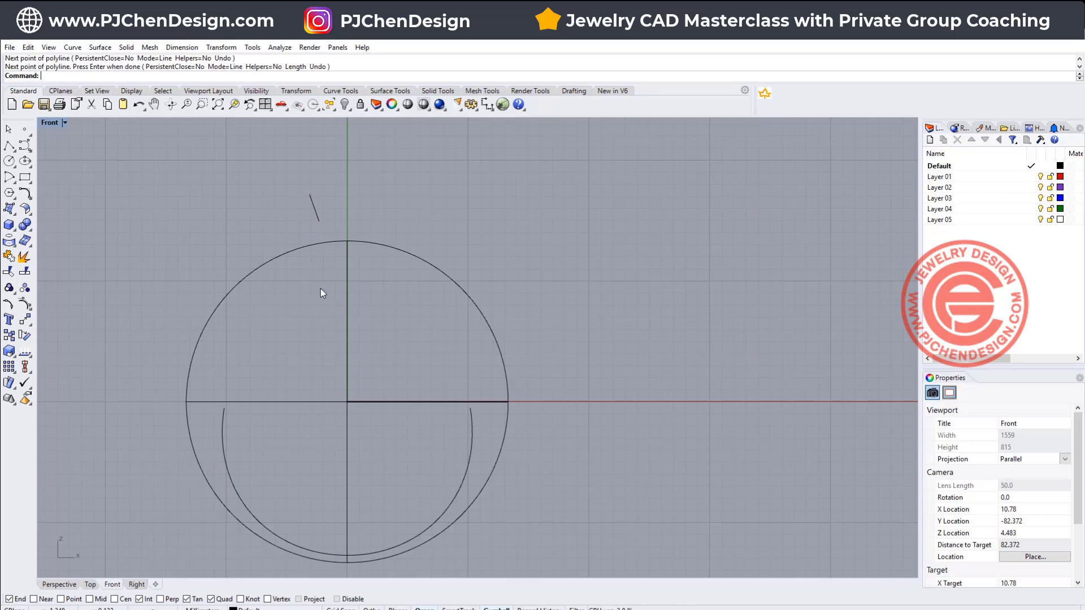
# Blend the arc's left end to the slanted line's lower end with Tangency at both ends, adjusting the upper handle for a smooth S-curve
pyautogui.click(28, 196)
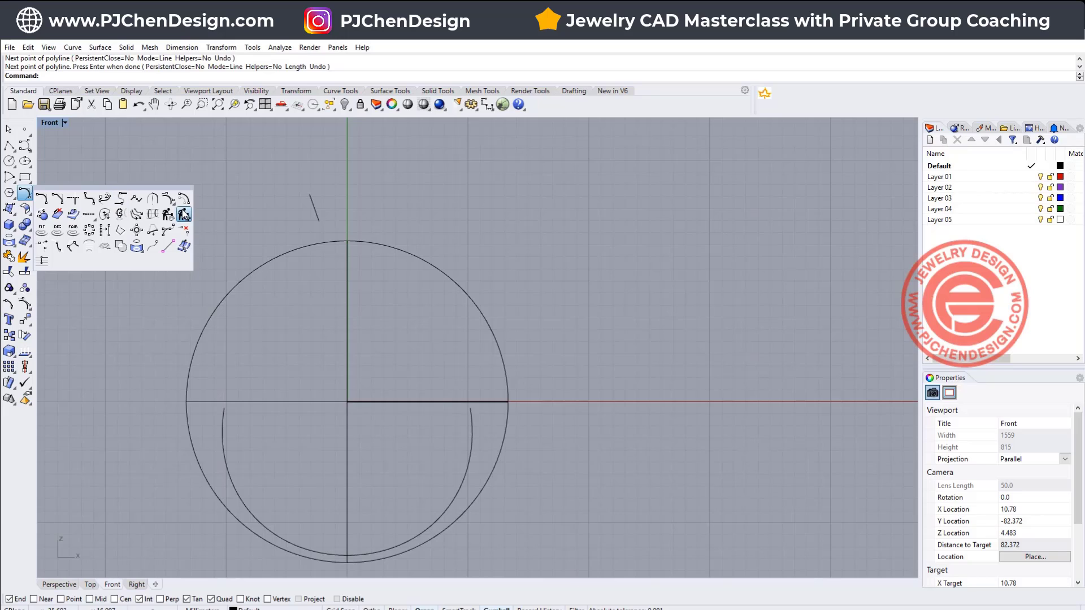
pyautogui.click(105, 199)
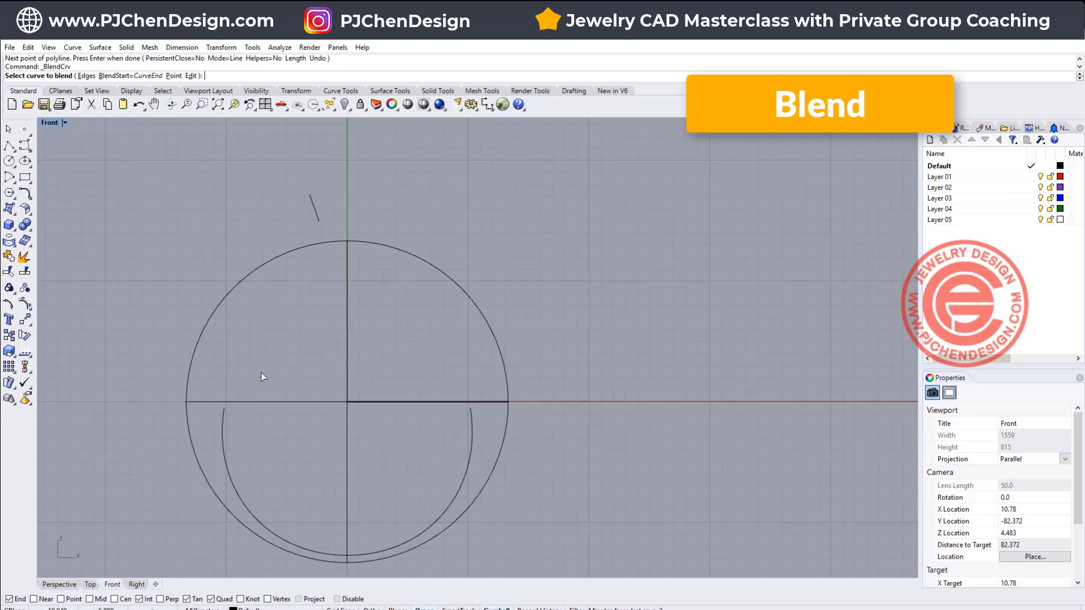
pyautogui.click(226, 411)
pyautogui.click(315, 225)
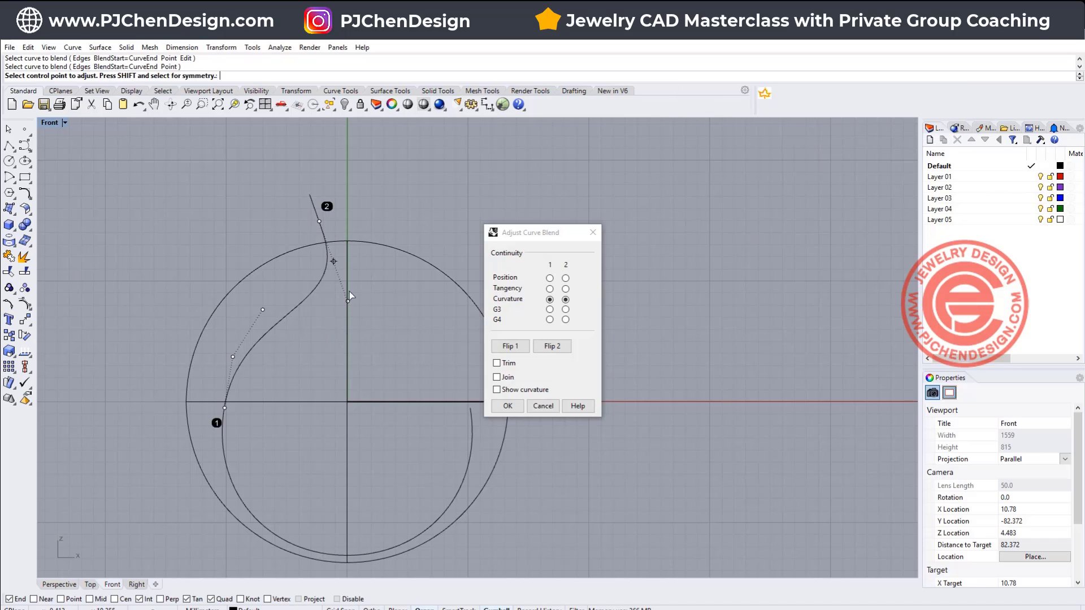
pyautogui.click(550, 289)
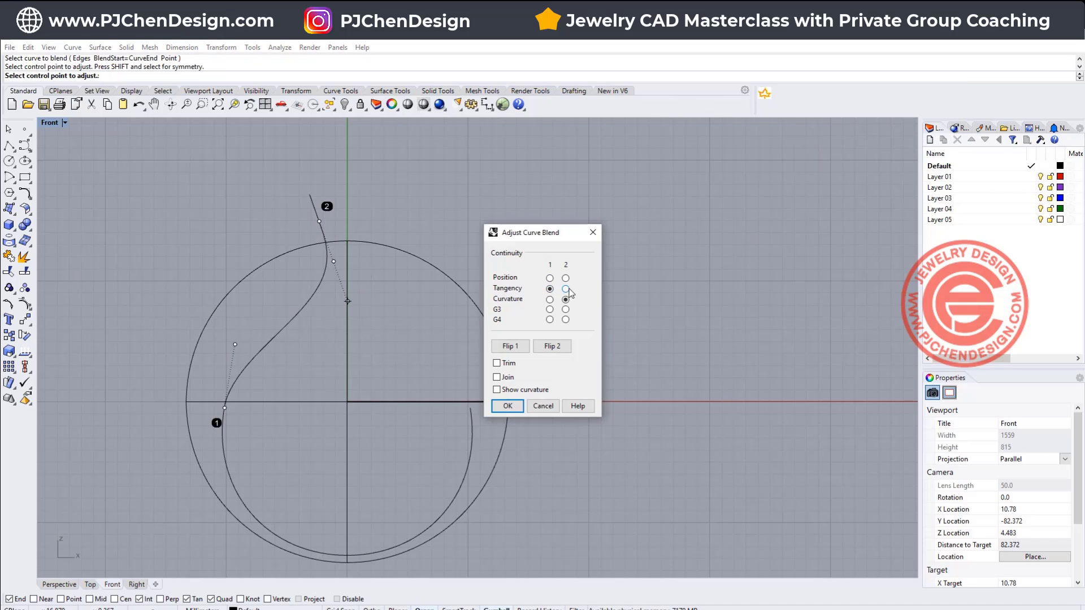
pyautogui.click(565, 288)
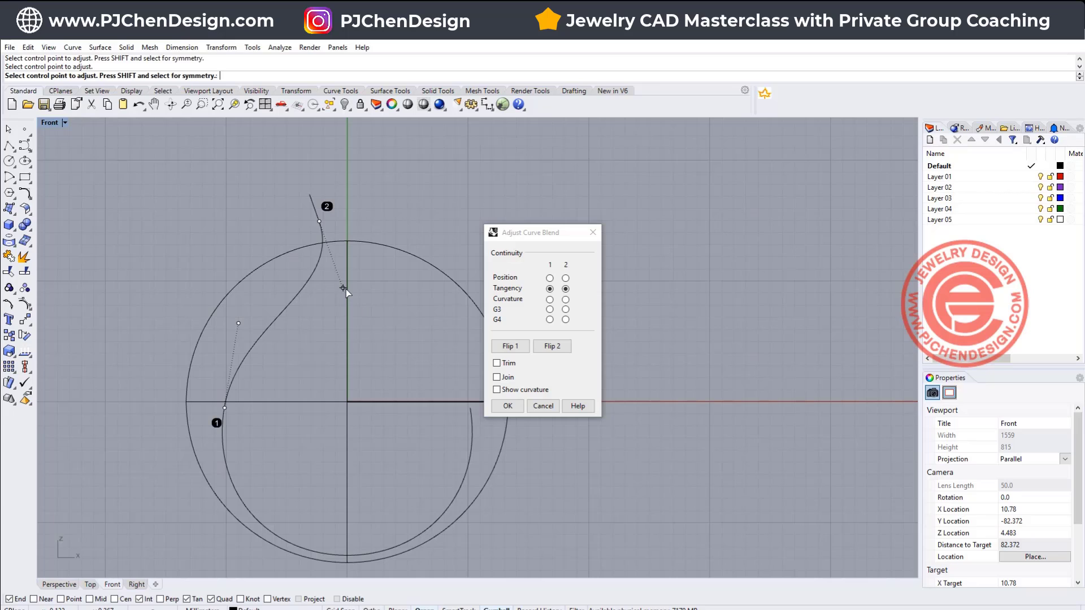
pyautogui.moveTo(343, 288)
pyautogui.mouseDown()
pyautogui.moveTo(341, 274)
pyautogui.moveTo(341, 284)
pyautogui.mouseUp()
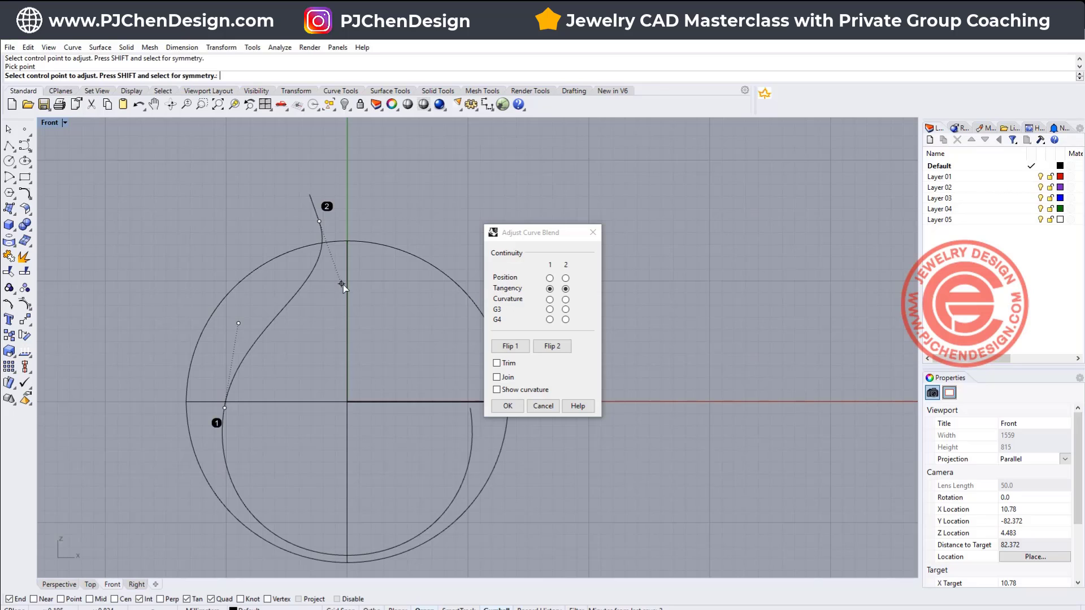
pyautogui.moveTo(343, 287); pyautogui.dragTo(346, 297)
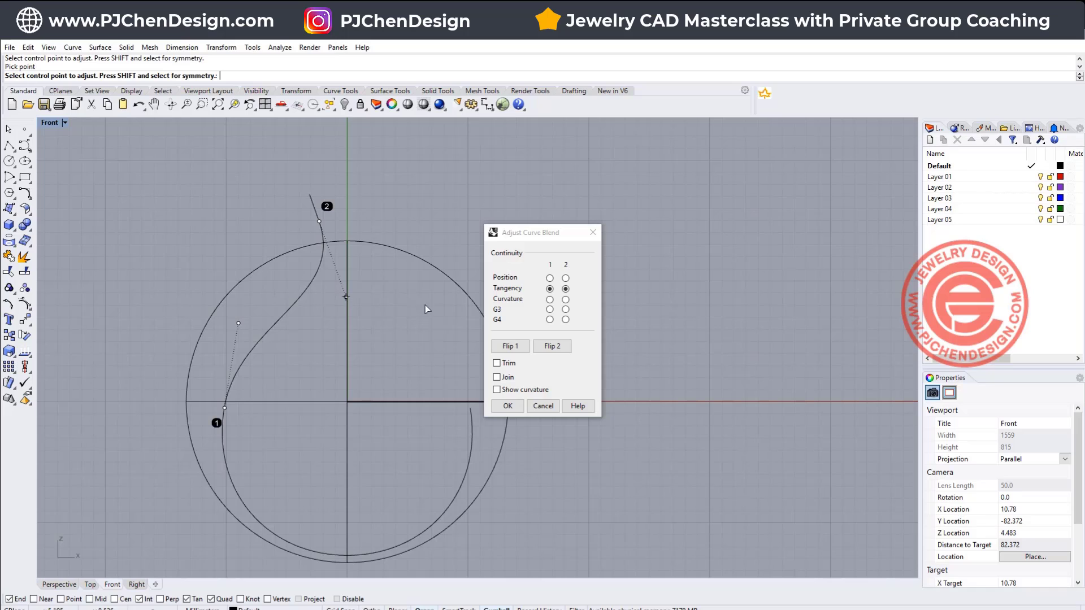
pyautogui.click(508, 406)
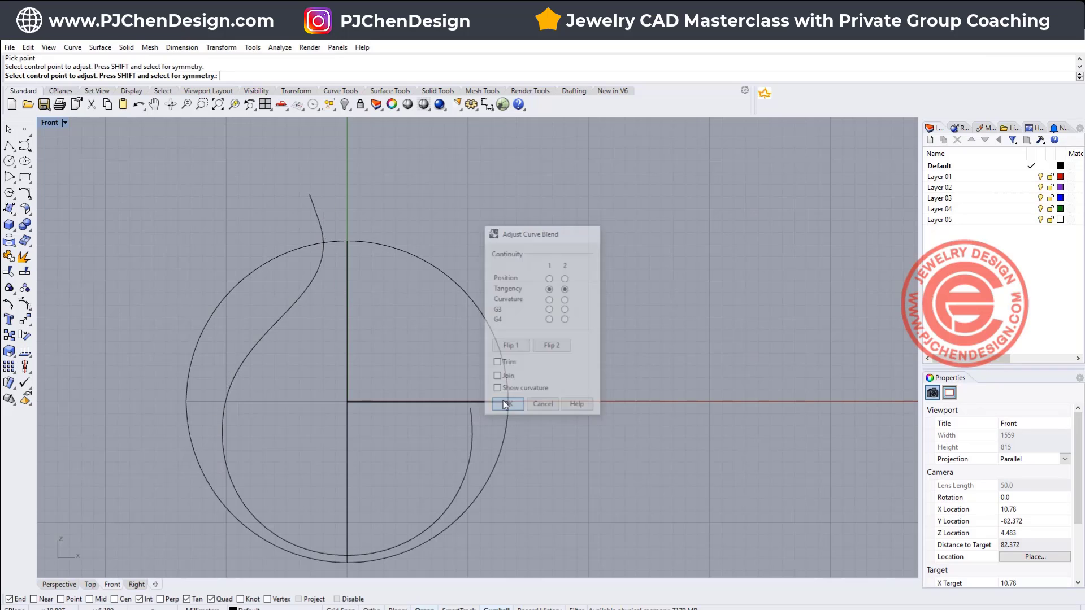
# Mirror a copy of the blend curve across the vertical axis through the origin
pyautogui.click(297, 302)
pyautogui.moveTo(419, 335)
pyautogui.mouseDown(button='right')
pyautogui.moveTo(420, 309)
pyautogui.moveTo(411, 318)
pyautogui.mouseUp(button='right')
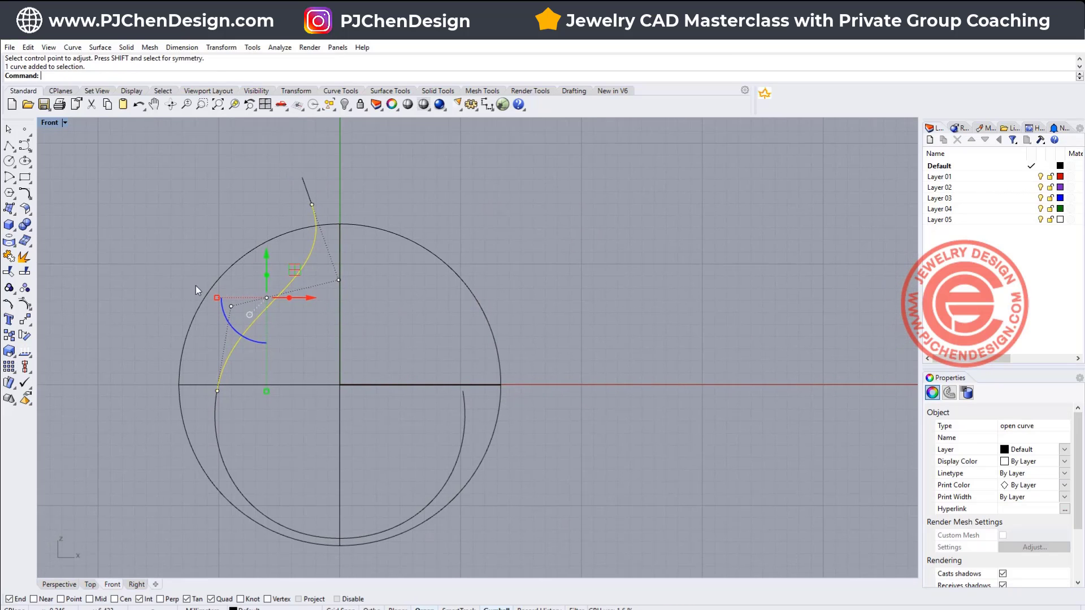
pyautogui.click(25, 320)
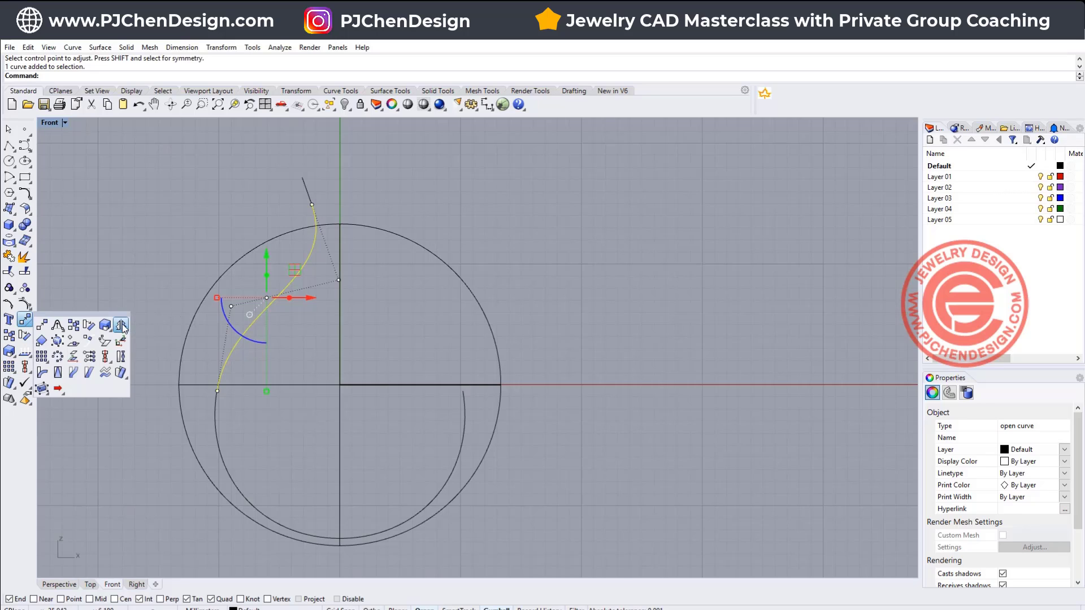
pyautogui.click(121, 325)
pyautogui.write('0')
pyautogui.press('Return')
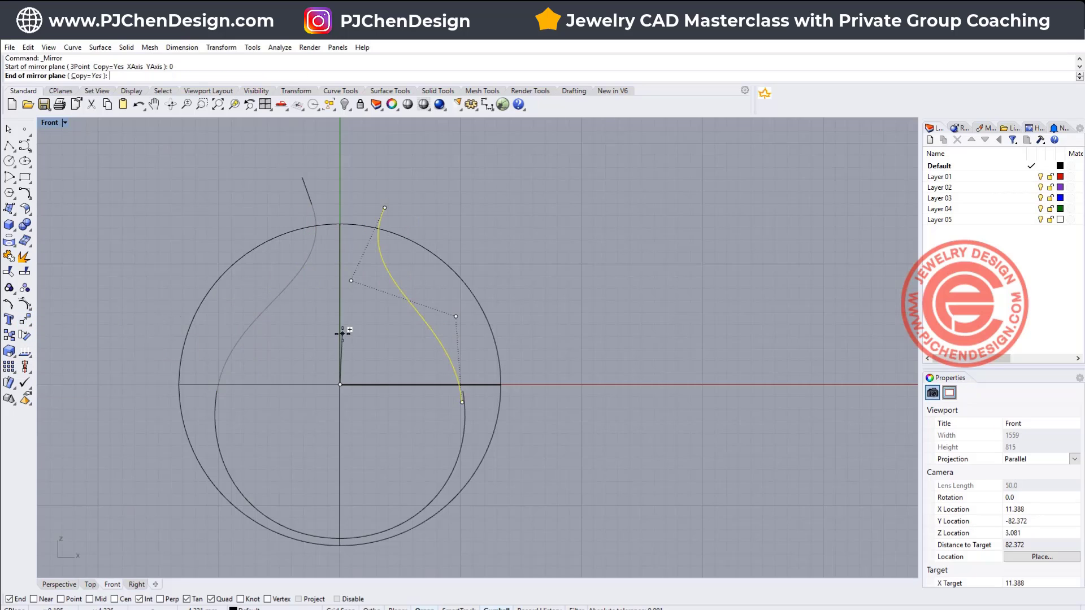
pyautogui.click(340, 325)
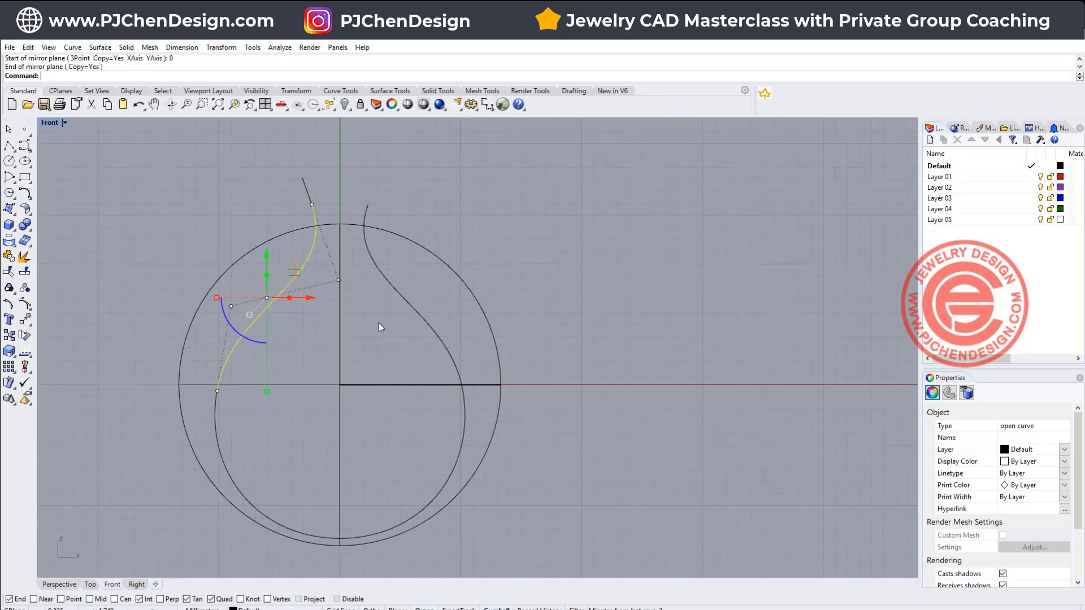
# Join the two blend curves and the lower arc into one open curve
pyautogui.keyDown('shift'); pyautogui.click(409, 311); pyautogui.keyUp('shift')
pyautogui.keyDown('shift'); pyautogui.click(463, 428); pyautogui.keyUp('shift')
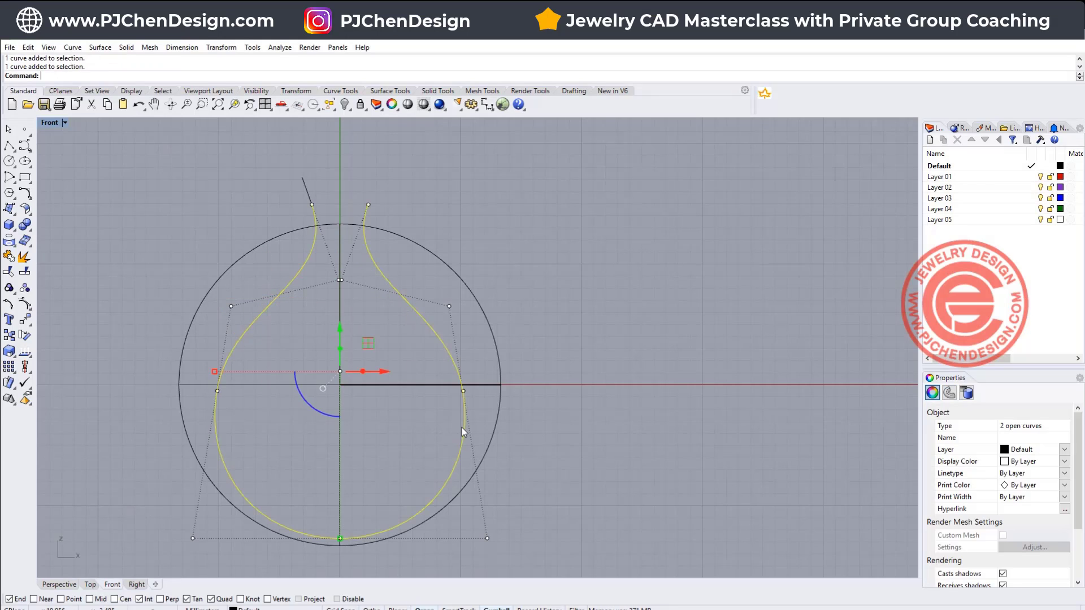
pyautogui.click(9, 258)
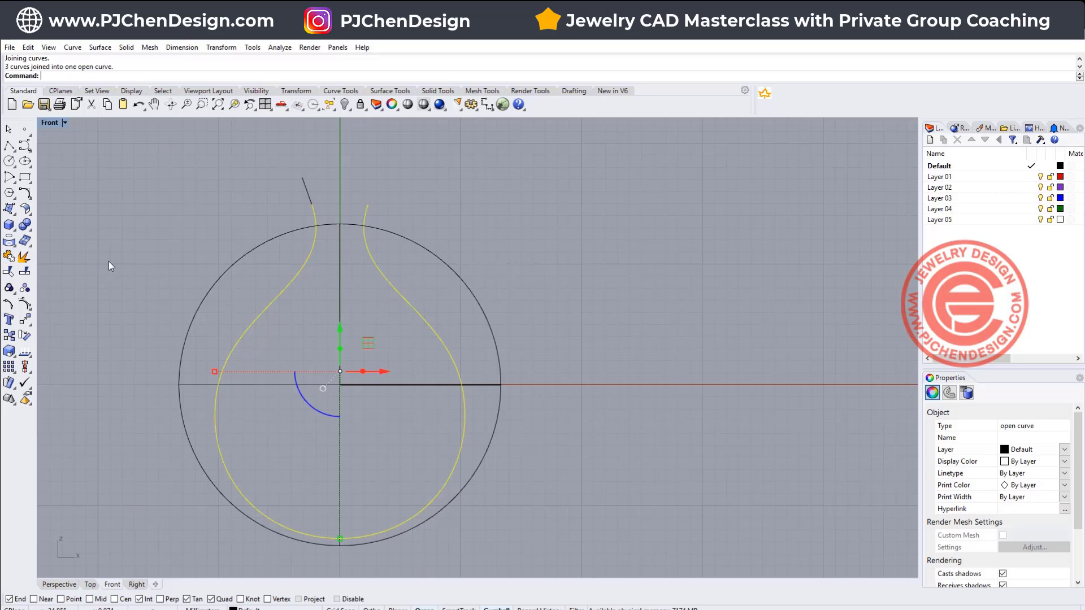
# Project the joined curve onto the sphere from the front view
pyautogui.doubleClick(48, 125)
pyautogui.moveTo(701, 259); pyautogui.dragTo(707, 219, button='right')
pyautogui.scroll(6, 659, 251)
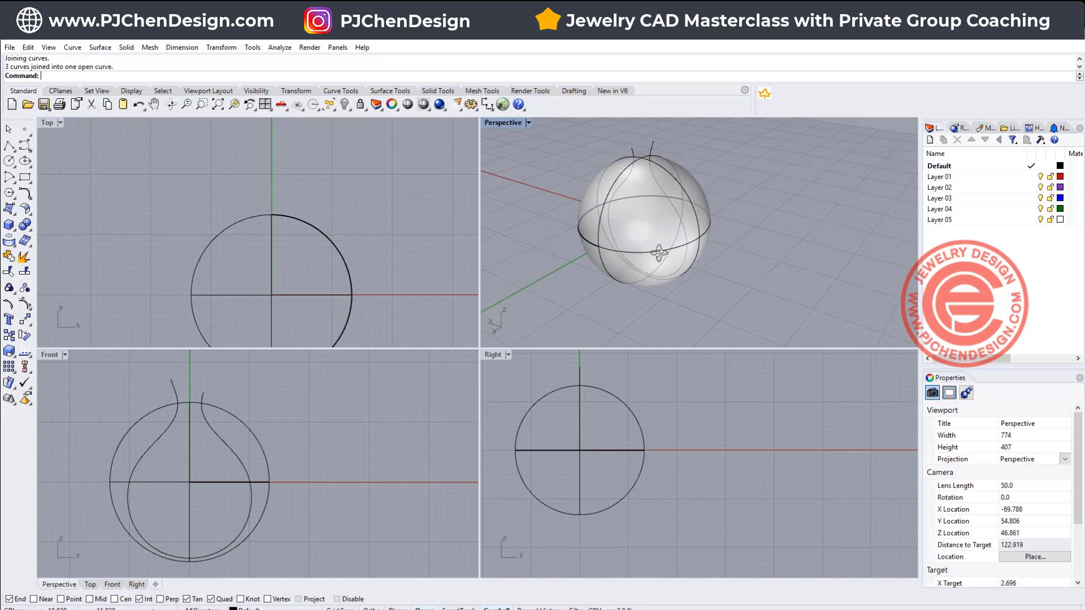
pyautogui.moveTo(659, 252); pyautogui.dragTo(595, 250, button='right')
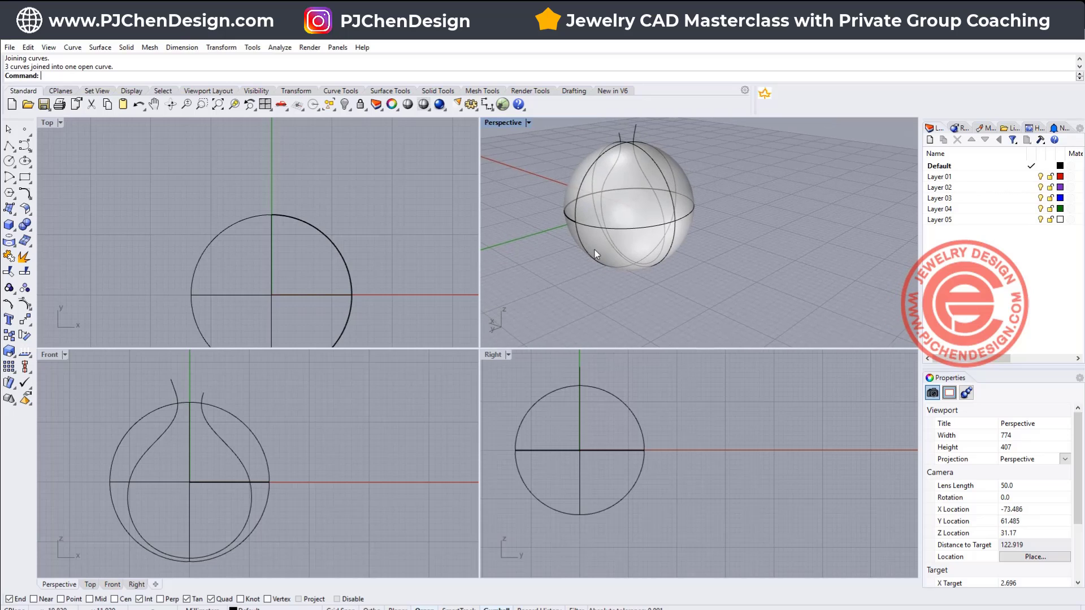
pyautogui.click(226, 446)
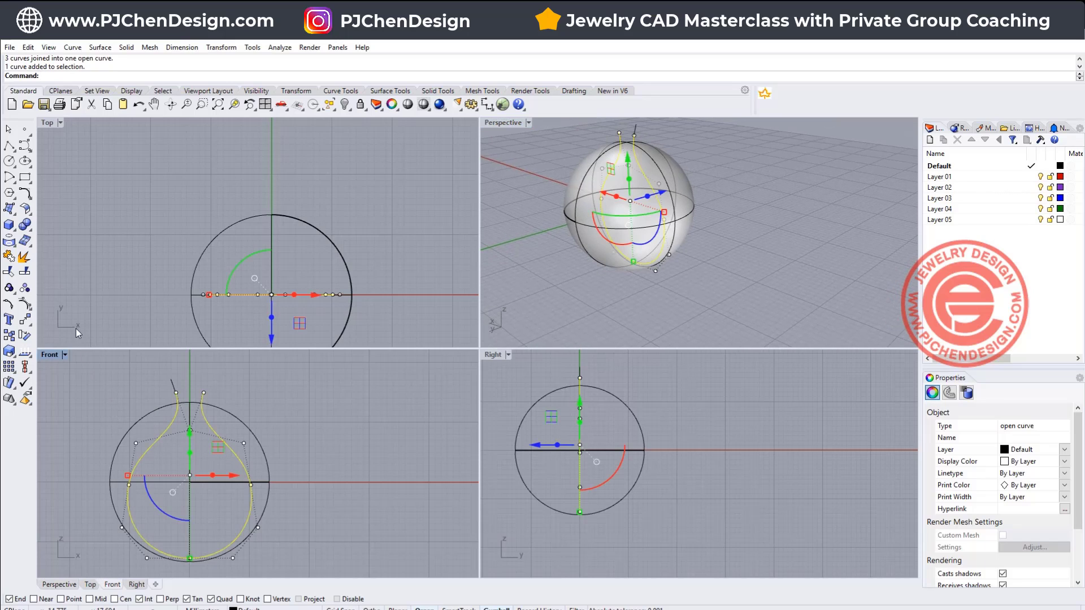
pyautogui.click(8, 245)
pyautogui.click(239, 422)
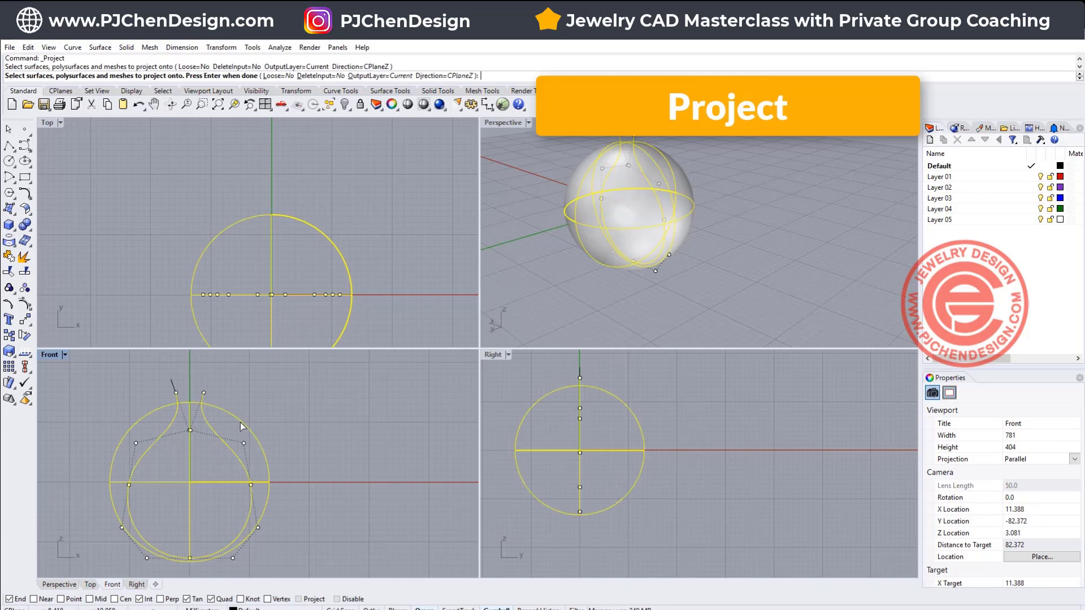
pyautogui.press('Return')
# Set the display color of the projected curve on the sphere to red
pyautogui.scroll(6, 835, 228)
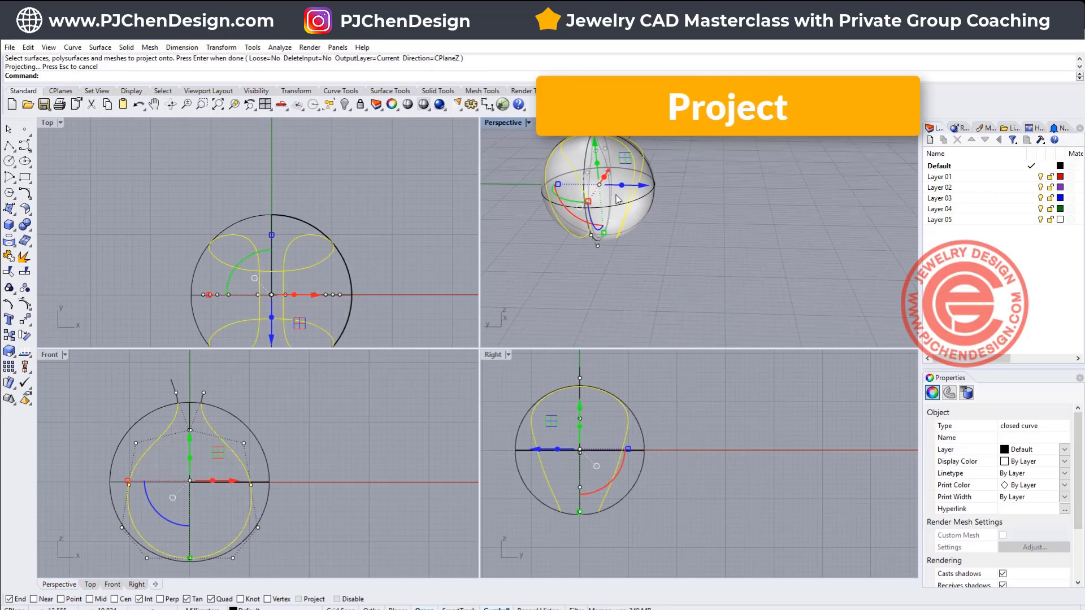
pyautogui.moveTo(835, 228); pyautogui.dragTo(791, 220, button='right')
pyautogui.scroll(-5, 759, 243)
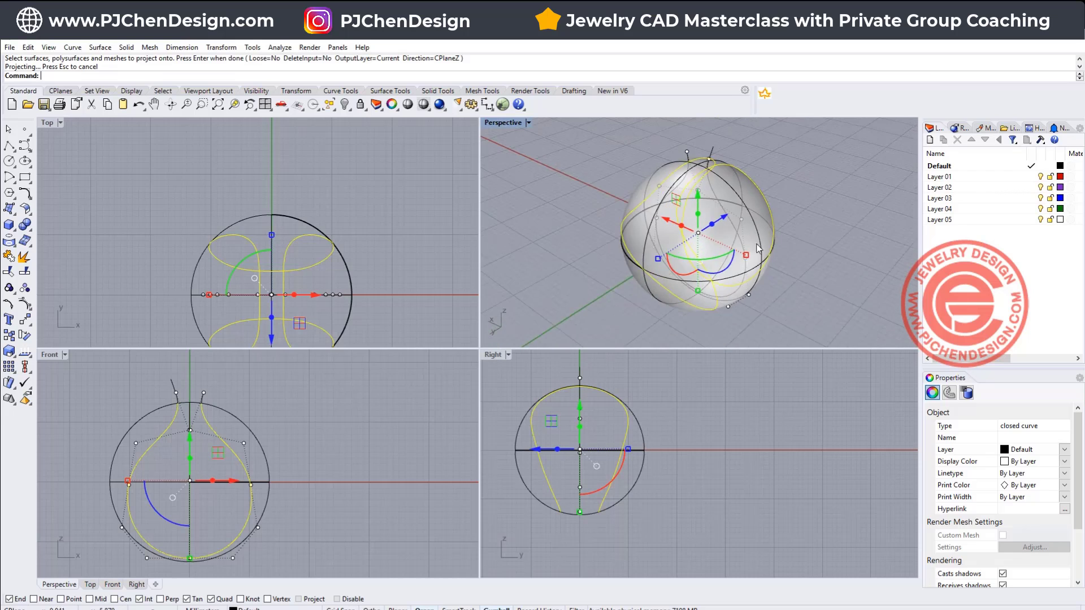
pyautogui.moveTo(734, 265); pyautogui.dragTo(702, 264, button='right')
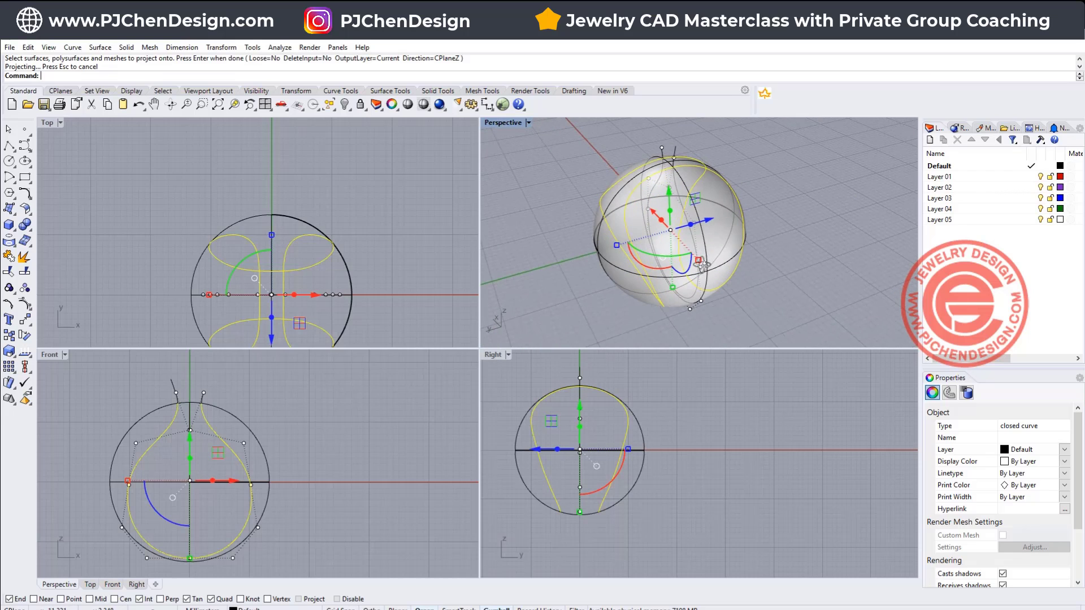
pyautogui.click(1065, 462)
pyautogui.click(1012, 512)
pyautogui.click(873, 324)
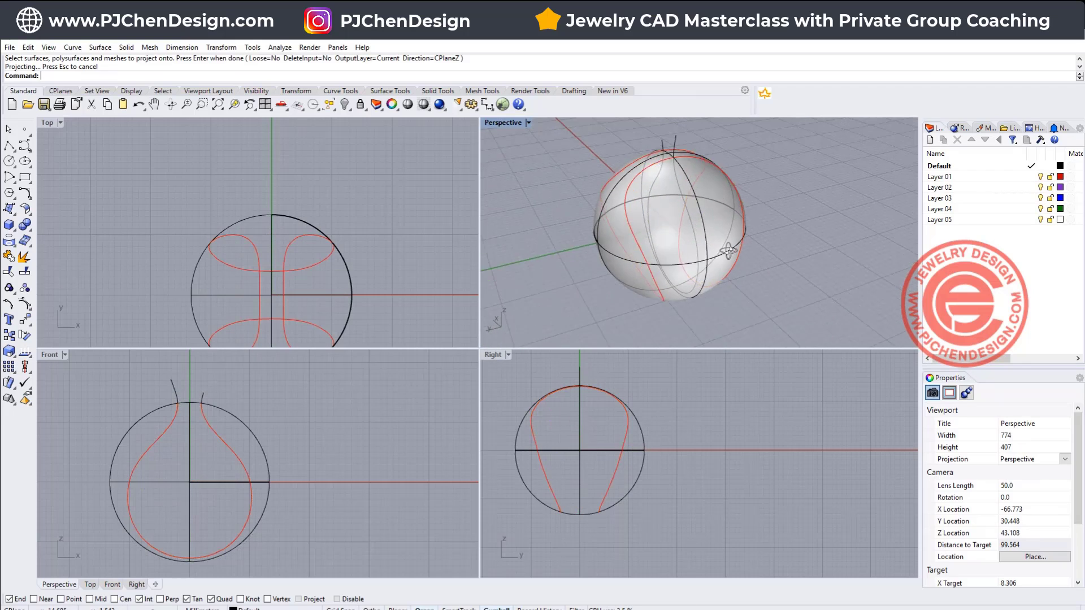
# Hide the sphere and the joined open curve used for the projection
pyautogui.moveTo(873, 323); pyautogui.dragTo(746, 261, button='right')
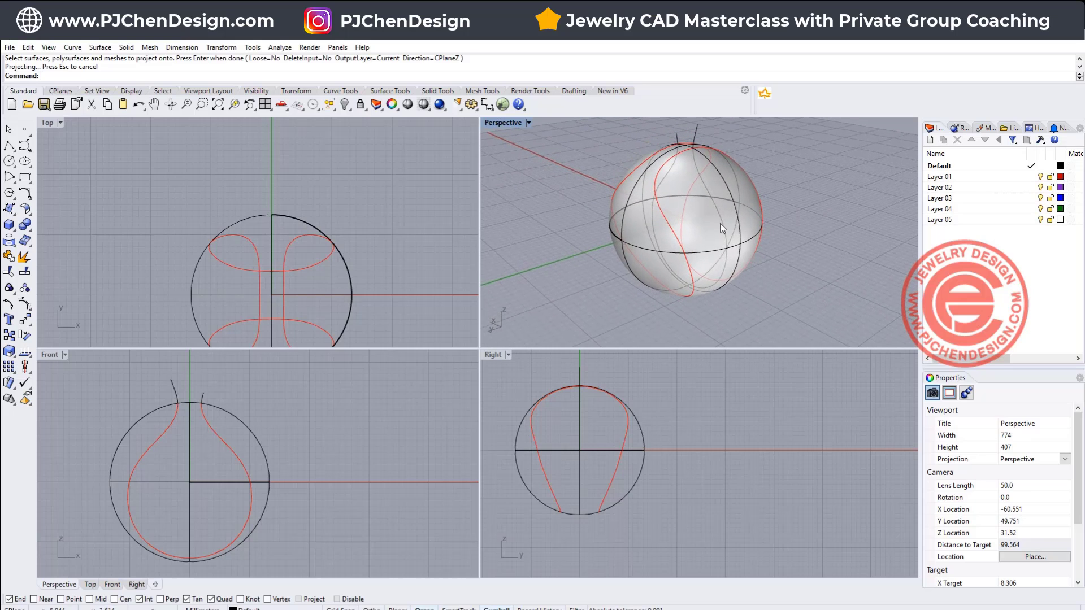
pyautogui.click(710, 232)
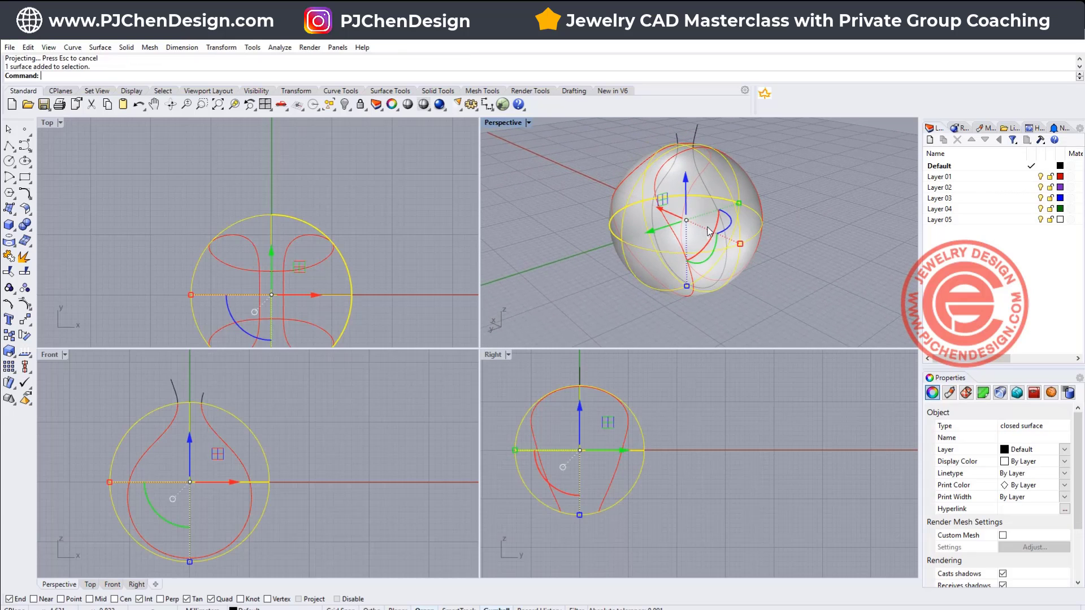
pyautogui.click(345, 104)
pyautogui.click(719, 216)
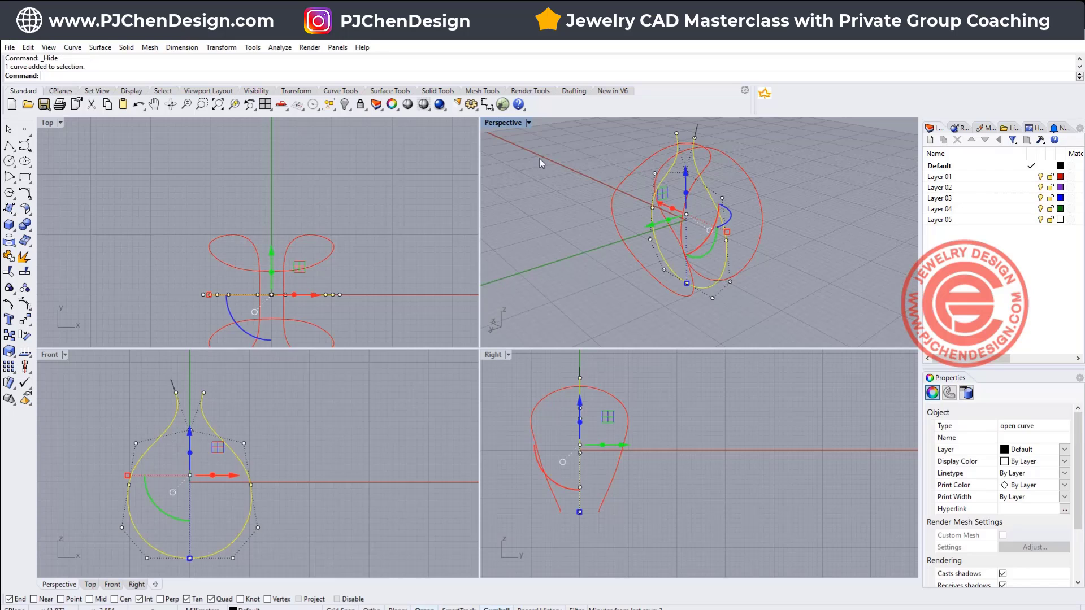
pyautogui.click(345, 104)
# Delete the leftover short curve segment above the red projected curve
pyautogui.scroll(4, 703, 137)
pyautogui.click(704, 155)
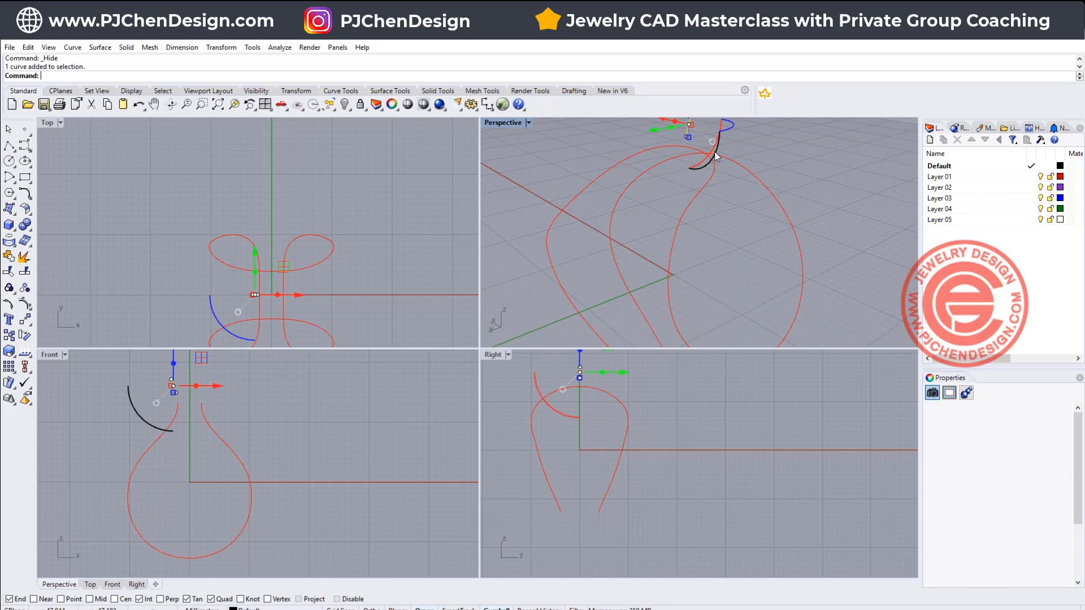
pyautogui.press('Delete')
pyautogui.scroll(-5, 676, 259)
pyautogui.moveTo(676, 259); pyautogui.dragTo(652, 200, button='right')
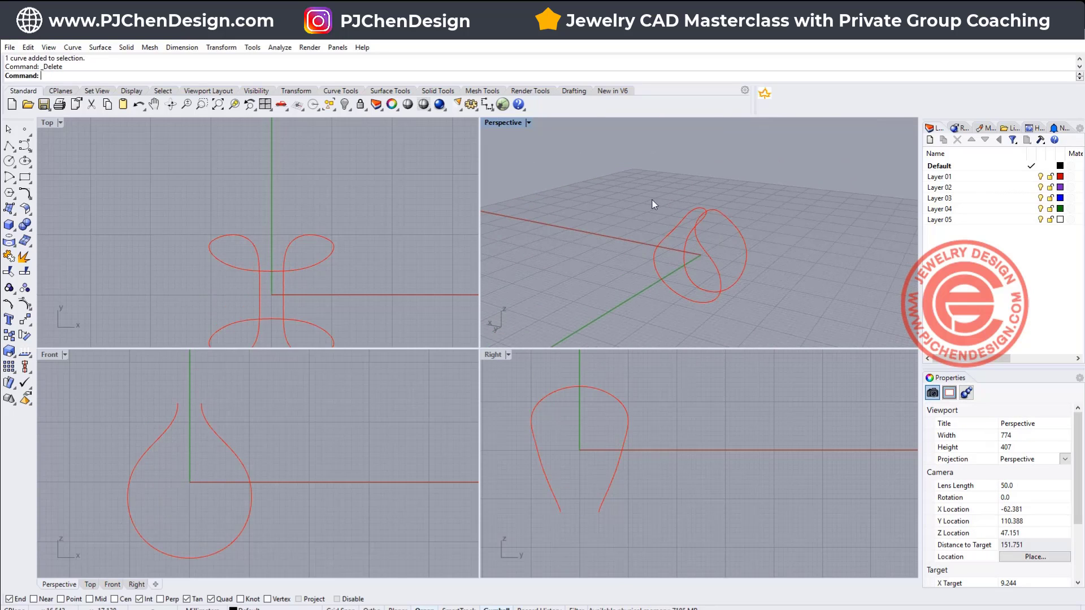
# Draw a rectangle in the front view from the quad point at the red curve's upper right tip, extending up and outward
pyautogui.doubleClick(504, 124)
pyautogui.moveTo(550, 322)
pyautogui.mouseDown(button='right')
pyautogui.moveTo(559, 315)
pyautogui.moveTo(499, 308)
pyautogui.moveTo(550, 323)
pyautogui.mouseUp(button='right')
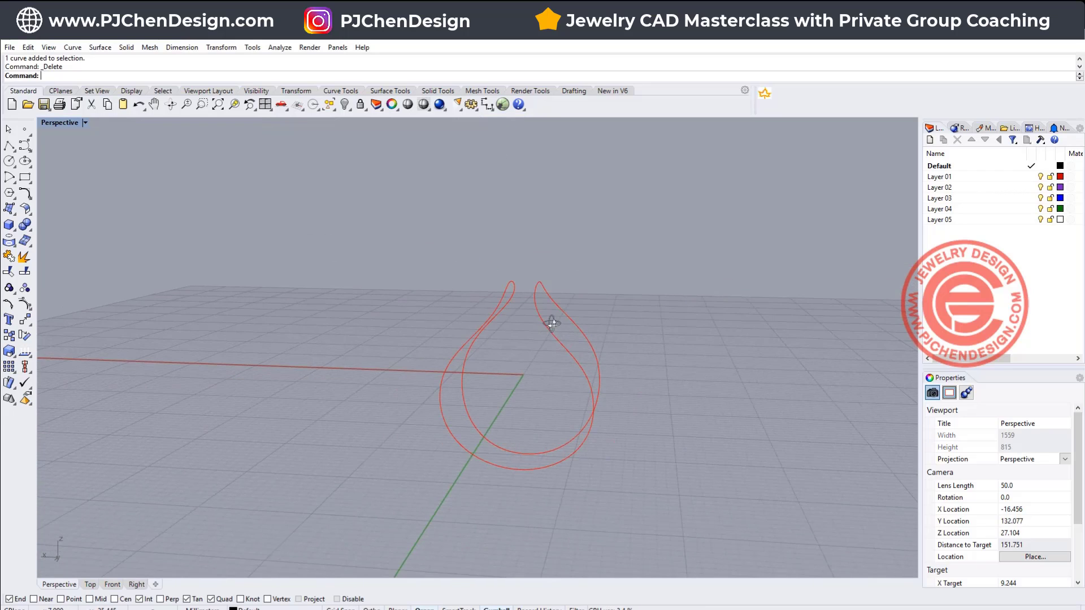
pyautogui.click(548, 338)
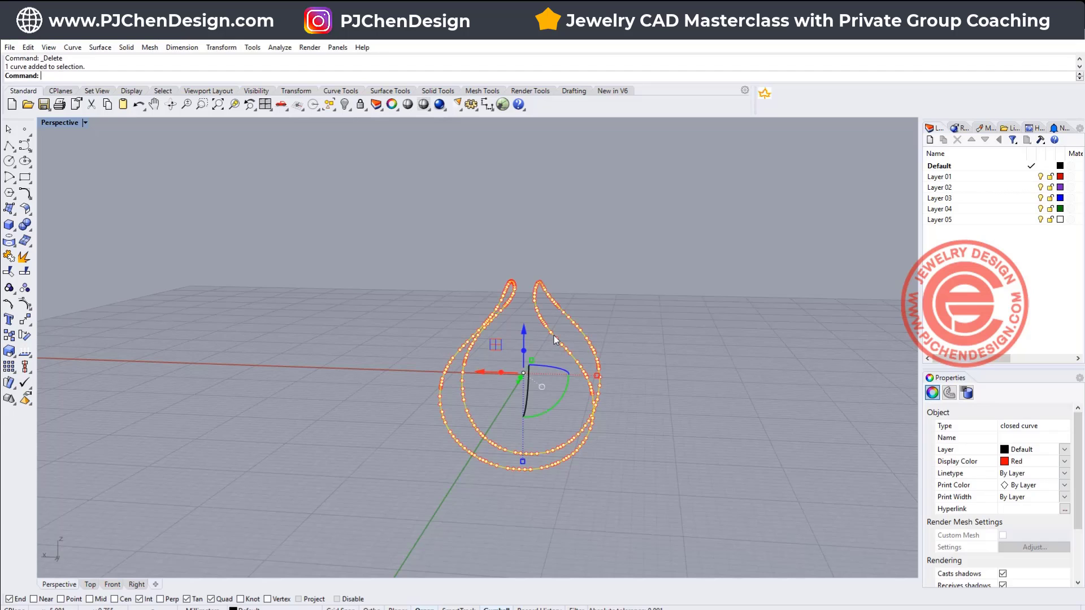
pyautogui.doubleClick(55, 122)
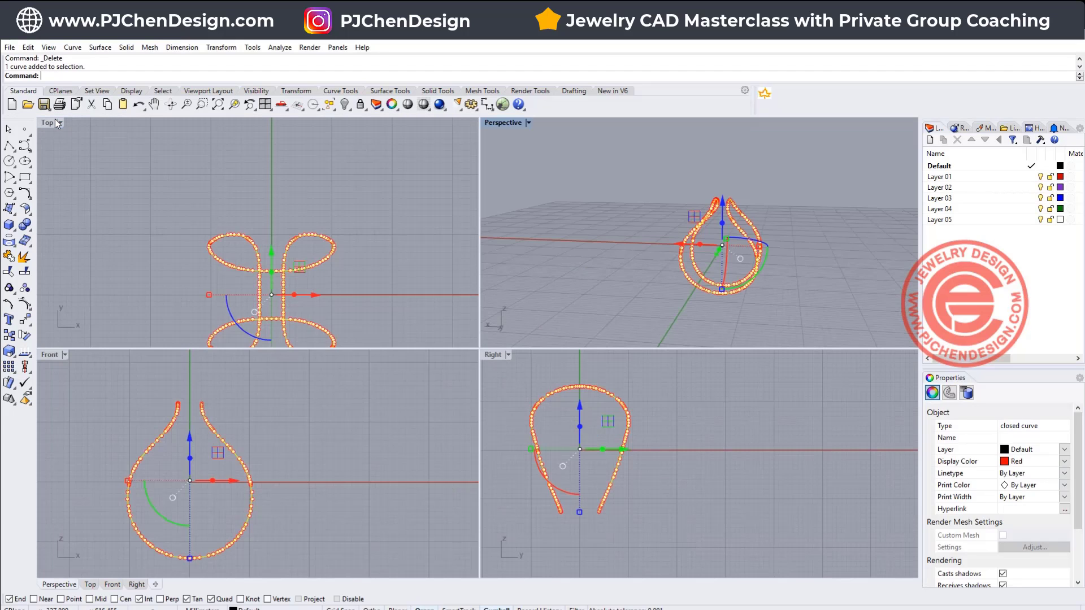
pyautogui.click(264, 106)
pyautogui.hotkey('ctrl', 'alt', 'e')
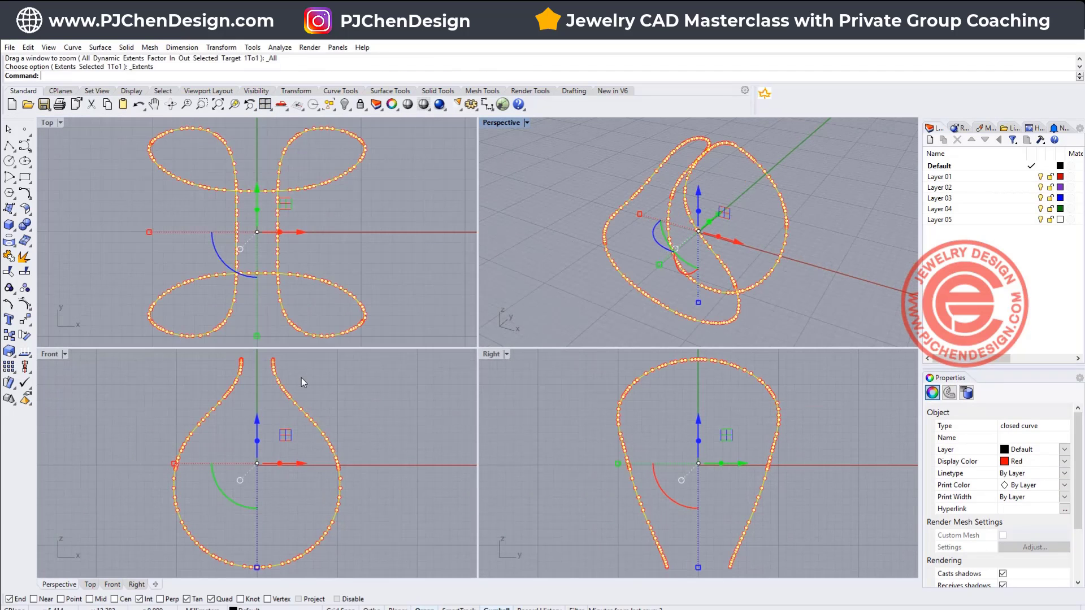
pyautogui.moveTo(301, 376); pyautogui.dragTo(263, 438, button='right')
pyautogui.scroll(4, 292, 412)
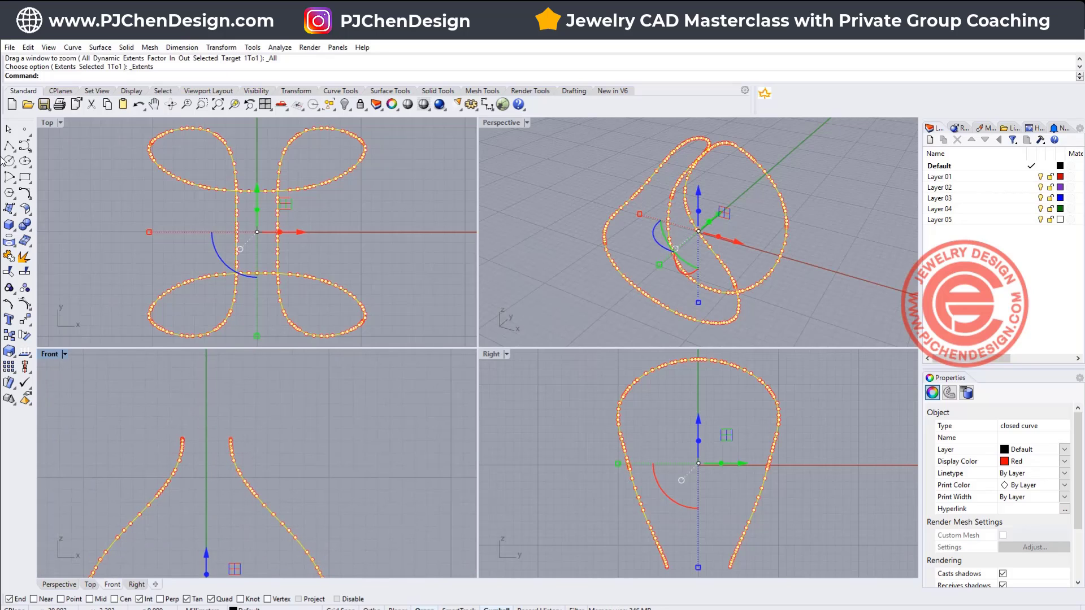
pyautogui.click(25, 177)
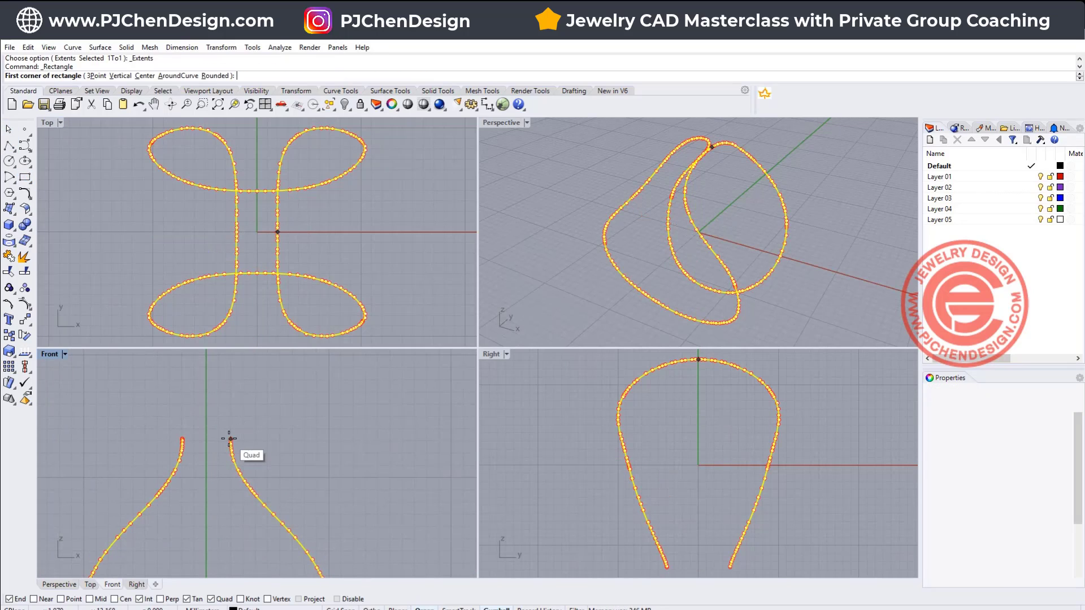
pyautogui.click(231, 438)
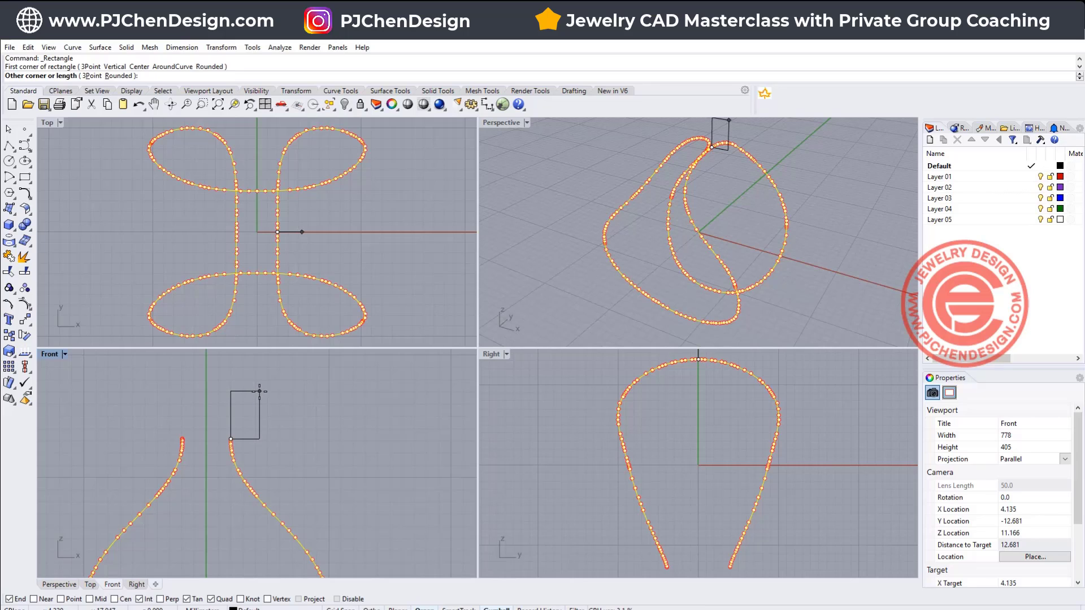
pyautogui.click(259, 391)
# Draw a second rectangle in the right view from the quad point at the red curve's lower left tip, extending down and outward
pyautogui.scroll(-8, 282, 447)
pyautogui.moveTo(299, 477); pyautogui.dragTo(269, 404, button='right')
pyautogui.rightClick(286, 497)
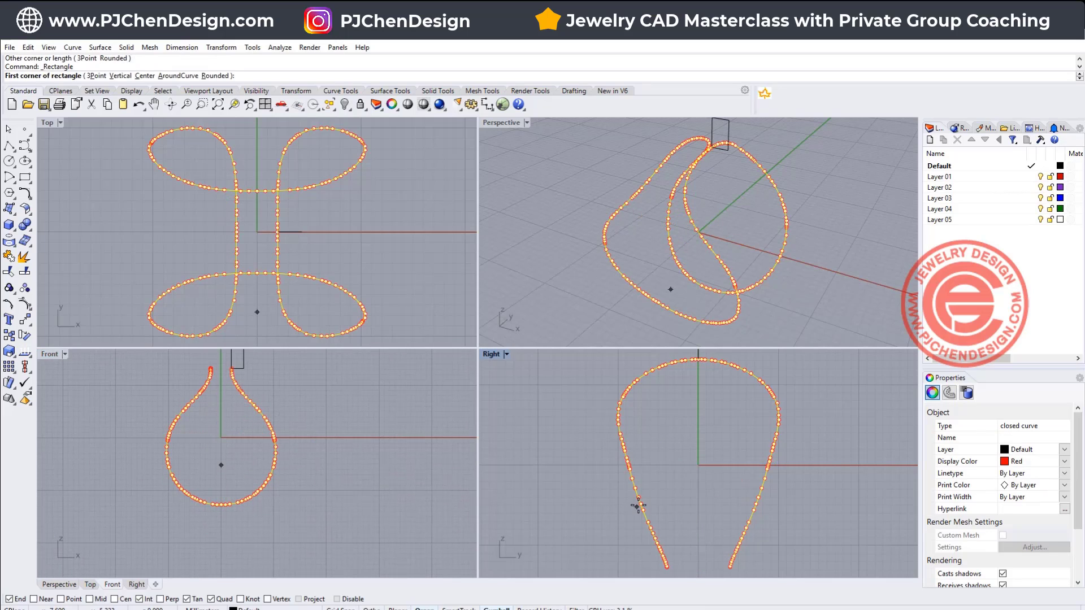
pyautogui.scroll(5, 644, 495)
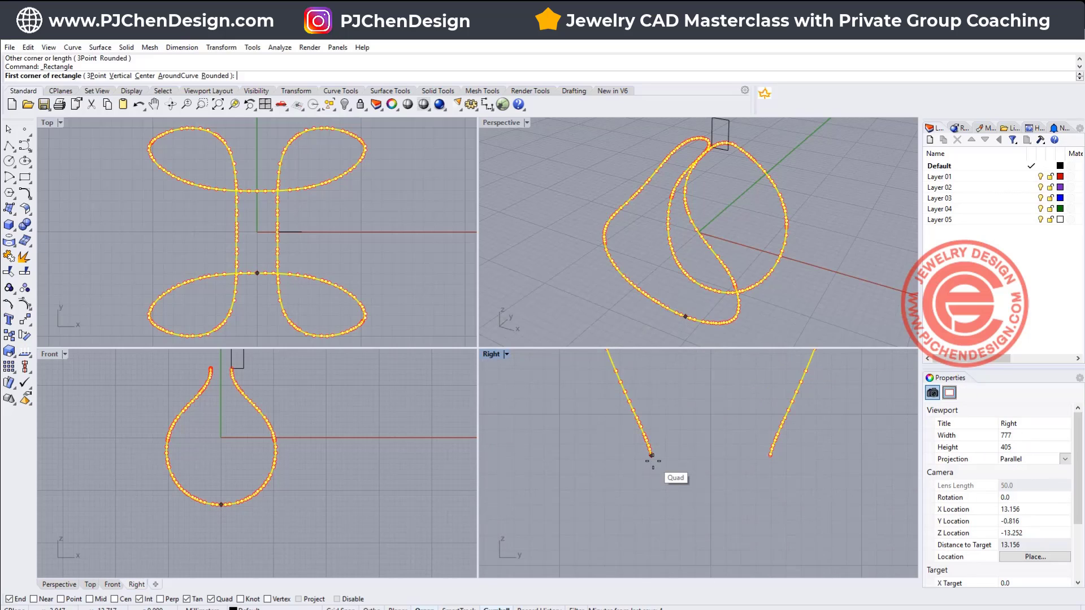
pyautogui.moveTo(713, 312); pyautogui.dragTo(812, 274, button='right')
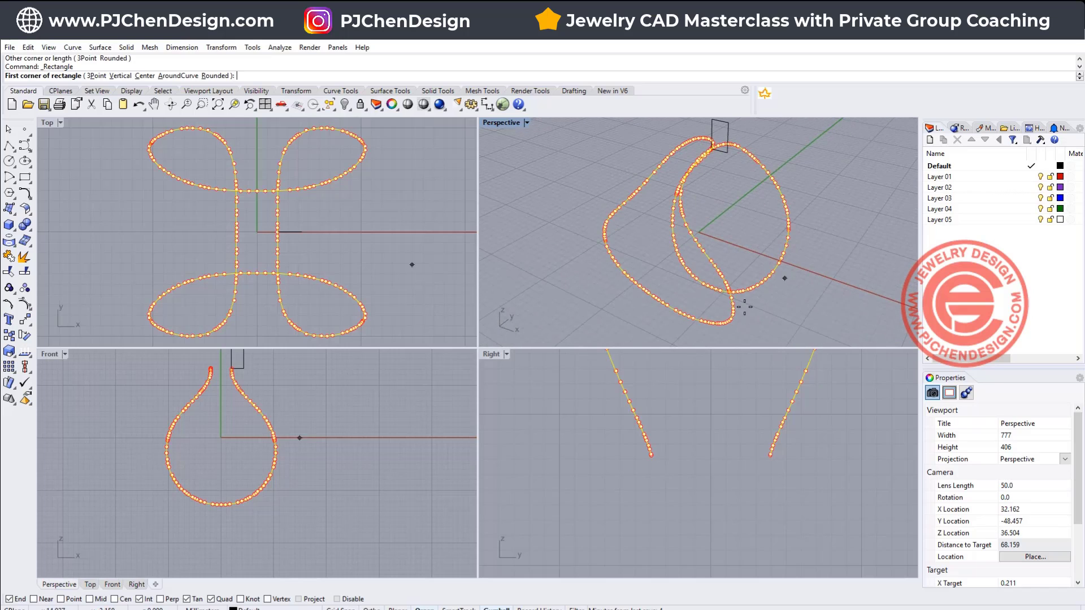
pyautogui.click(651, 459)
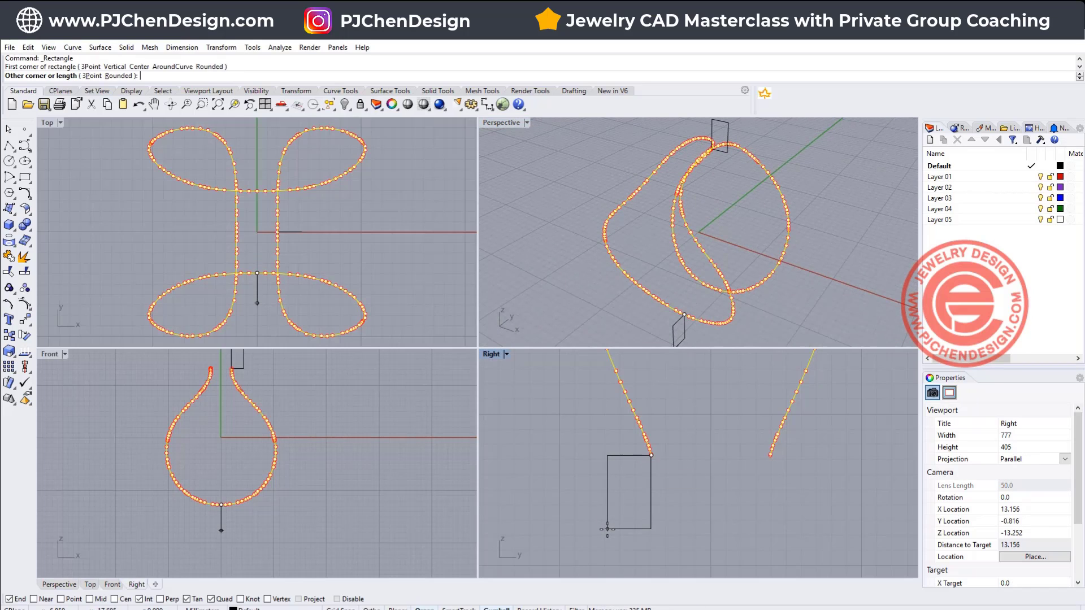
pyautogui.click(608, 529)
# Set up a Sweep 1 Rail with the closed red curve as rail and the two rectangles as cross sections
pyautogui.moveTo(642, 267); pyautogui.dragTo(626, 156, button='right')
pyautogui.doubleClick(505, 128)
pyautogui.moveTo(555, 232); pyautogui.dragTo(572, 290, button='right')
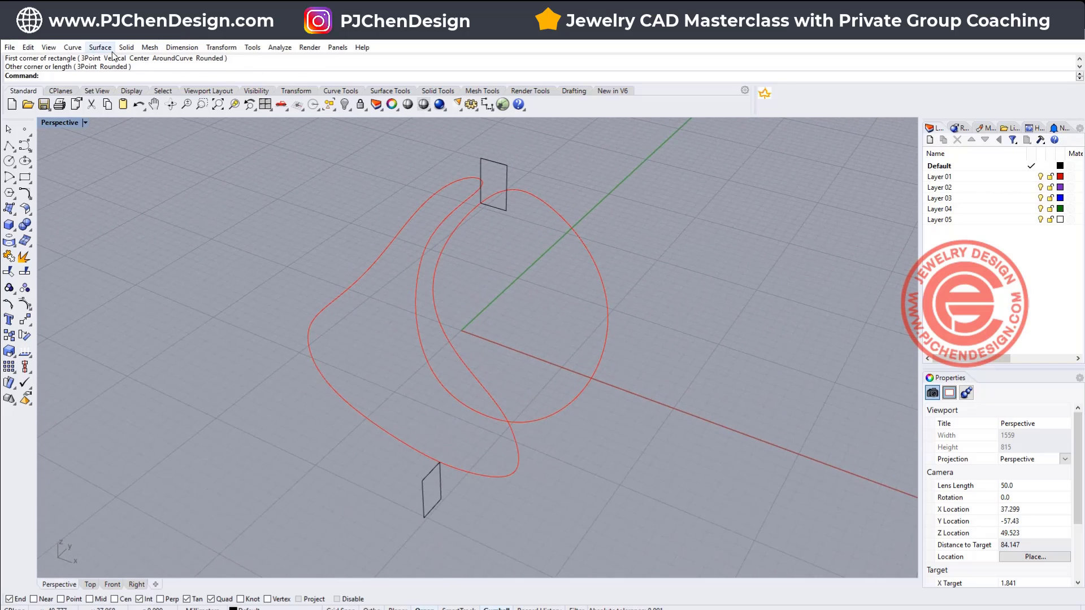
pyautogui.click(95, 49)
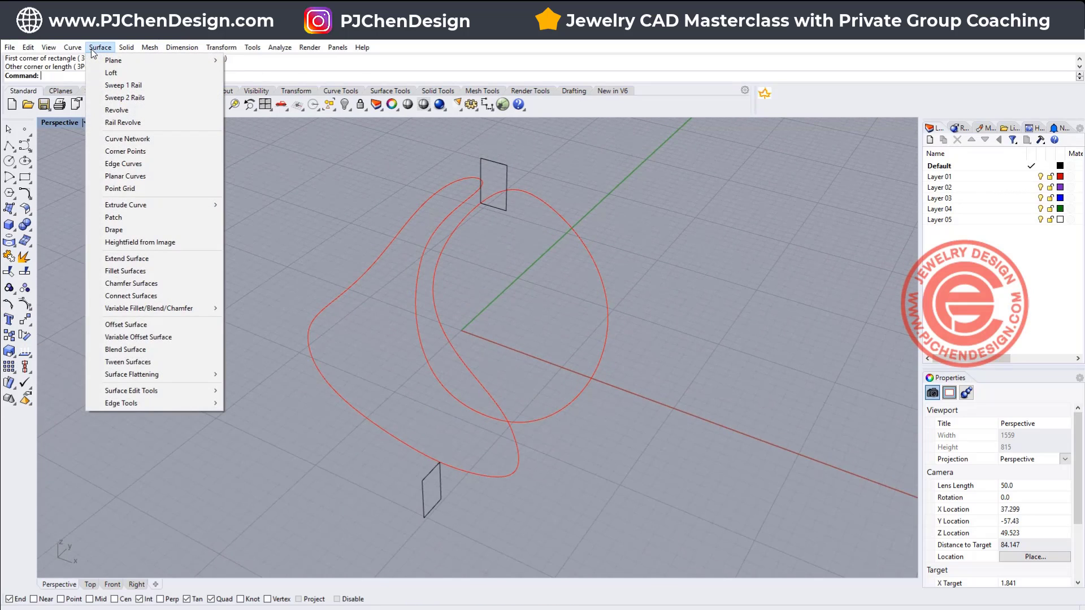
pyautogui.click(98, 84)
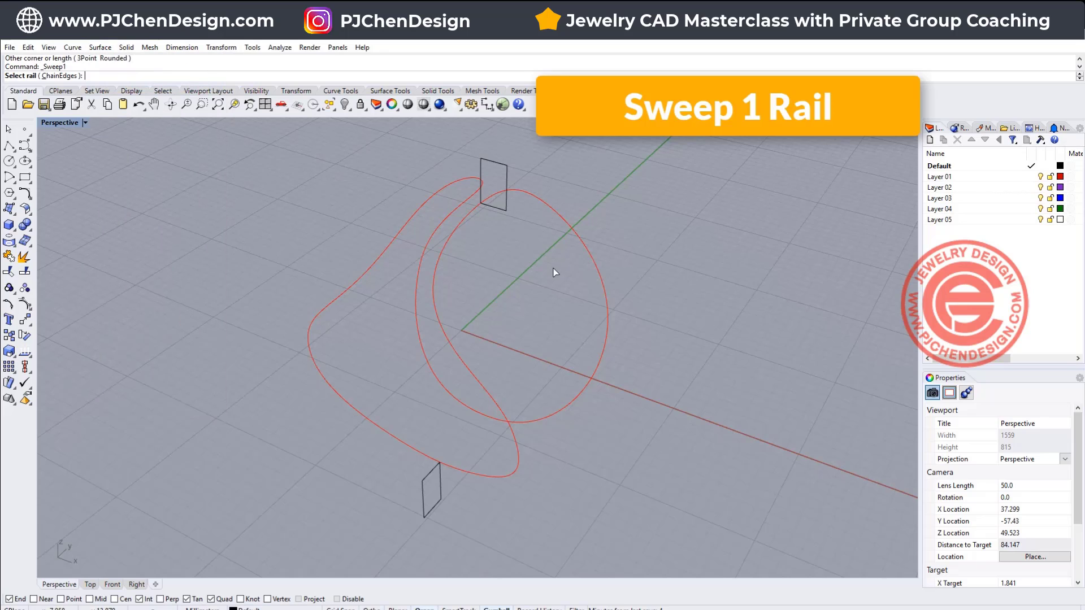
pyautogui.click(457, 229)
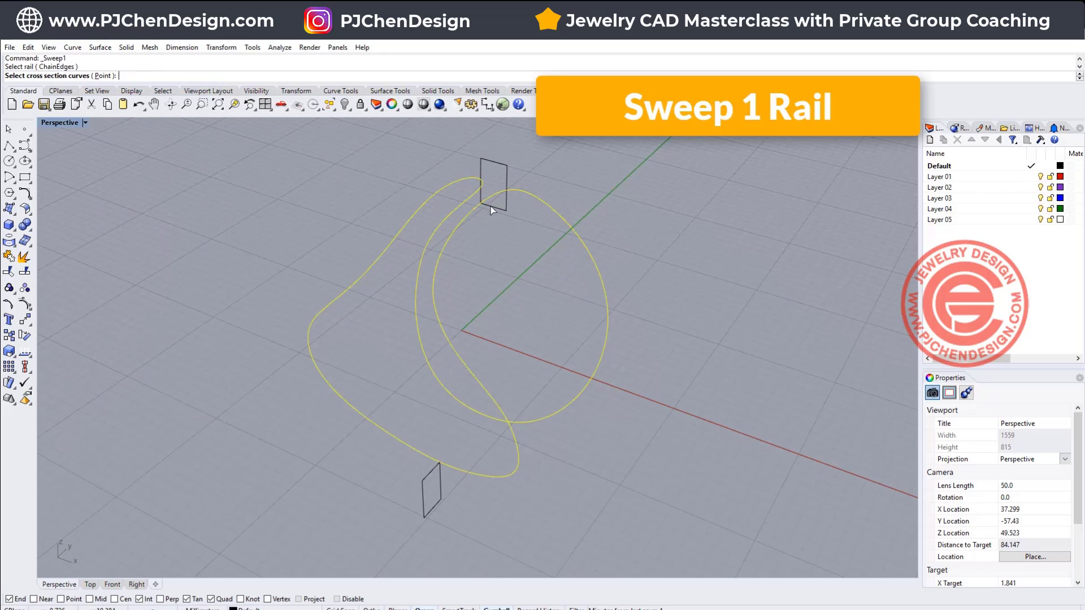
pyautogui.click(506, 188)
pyautogui.click(440, 503)
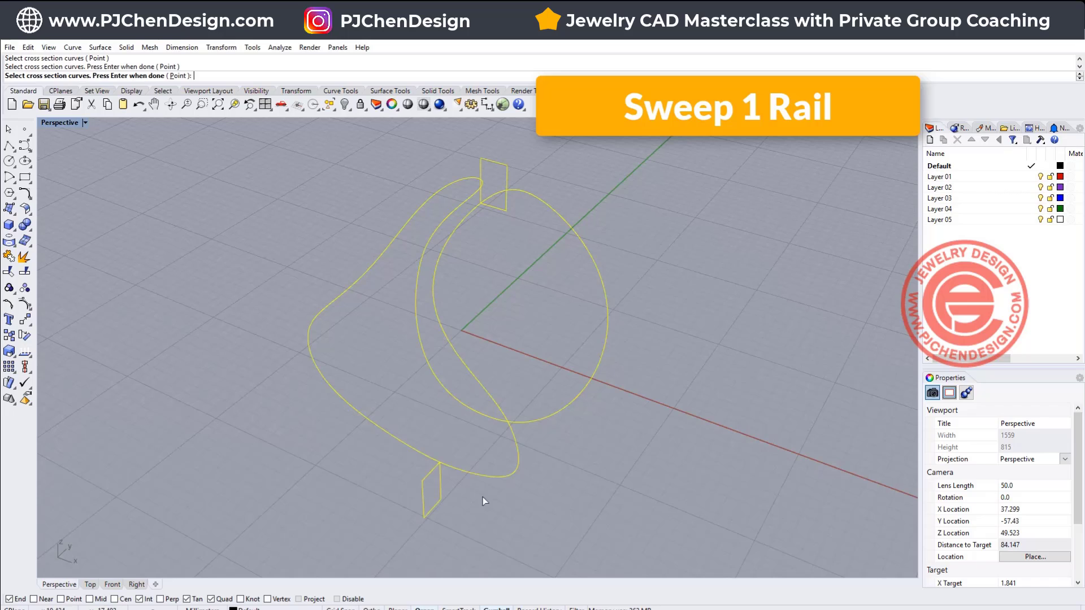
pyautogui.press('Return')
pyautogui.press('Return')
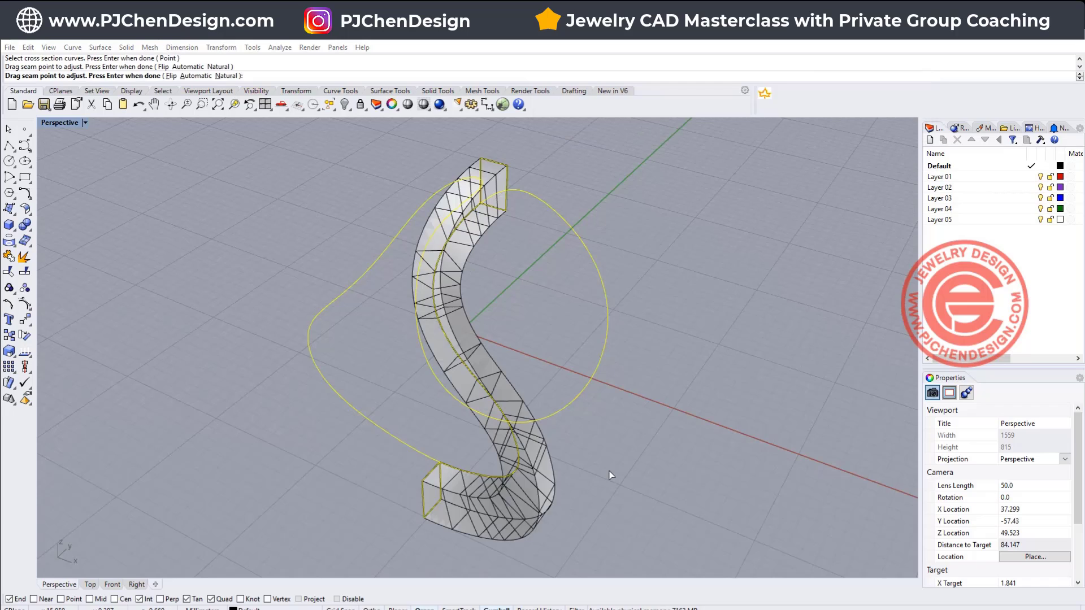
# Complete the sweep with history recording on, Freeform frame style and unchanged cross sections
pyautogui.moveTo(648, 395); pyautogui.dragTo(673, 337, button='right')
pyautogui.moveTo(637, 450); pyautogui.dragTo(482, 280, button='right')
pyautogui.moveTo(625, 398); pyautogui.dragTo(444, 404, button='right')
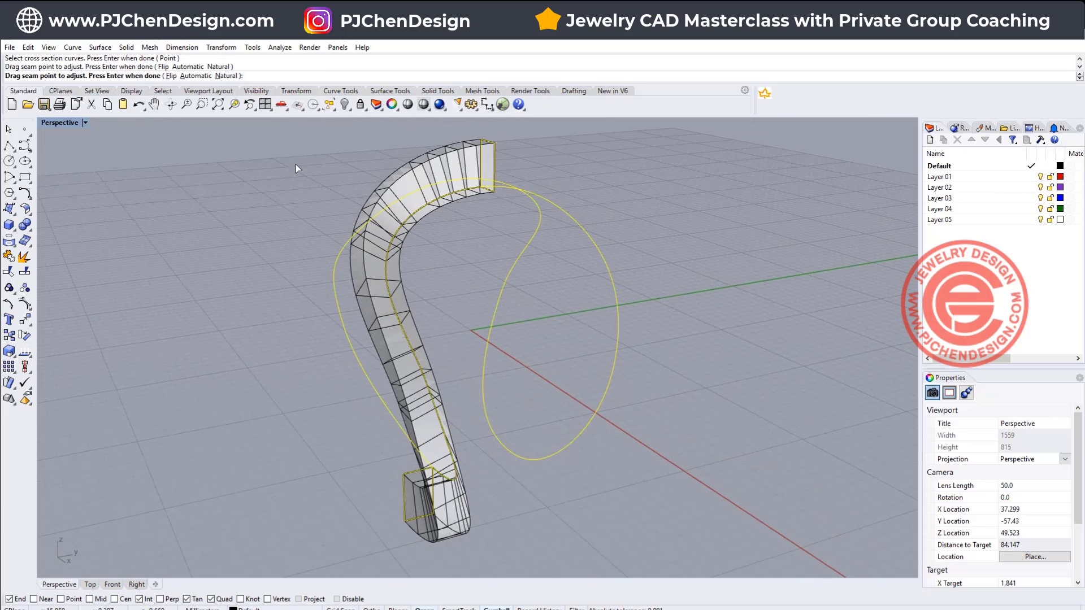
pyautogui.moveTo(572, 390); pyautogui.dragTo(645, 383, button='right')
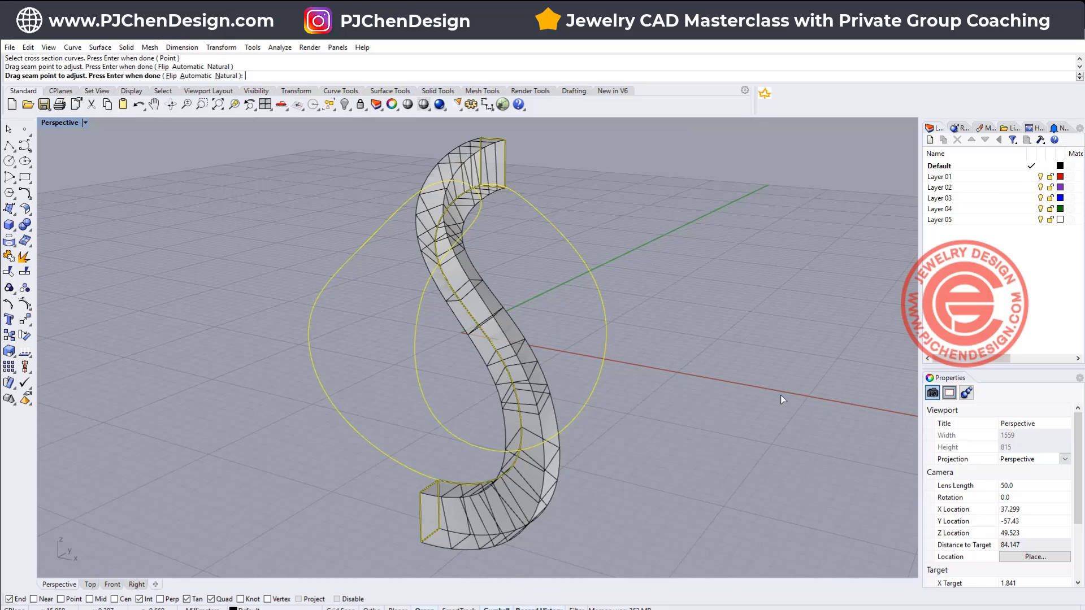
pyautogui.press('Return')
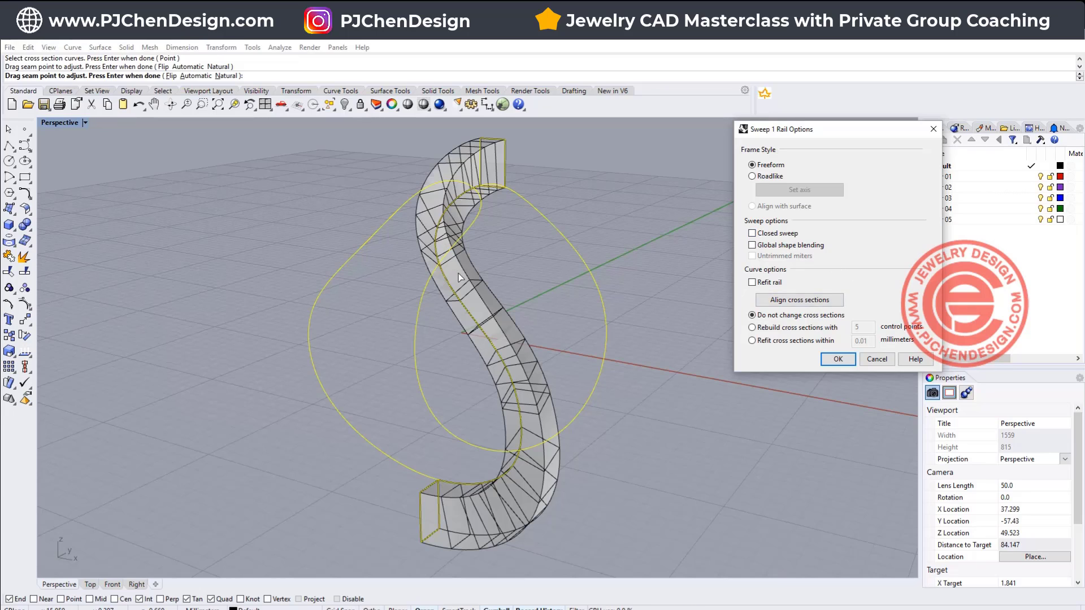
pyautogui.click(837, 360)
# Scale the two outer corner points of the upper rectangle closer together to taper the sweep's profile
pyautogui.moveTo(513, 201); pyautogui.dragTo(621, 346, button='right')
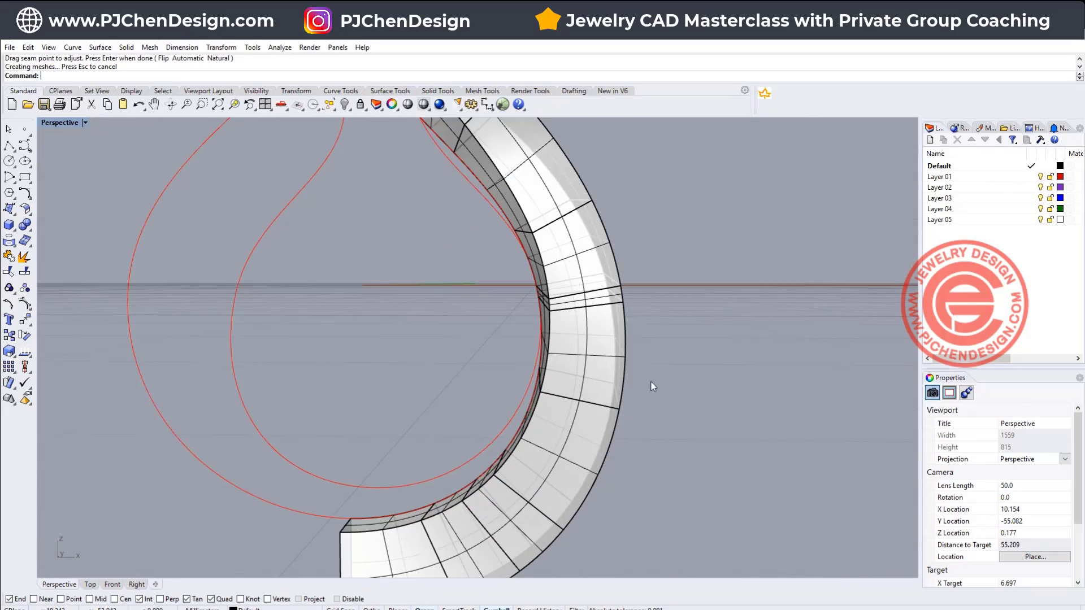
pyautogui.moveTo(653, 386); pyautogui.dragTo(458, 199, button='right')
pyautogui.scroll(6, 447, 214)
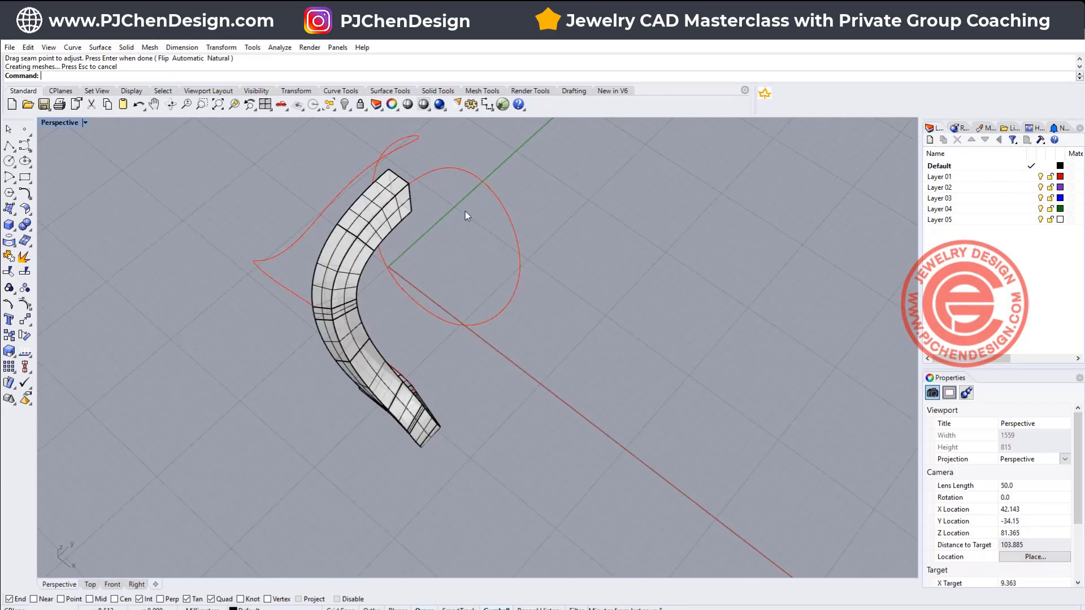
pyautogui.scroll(2, 465, 240)
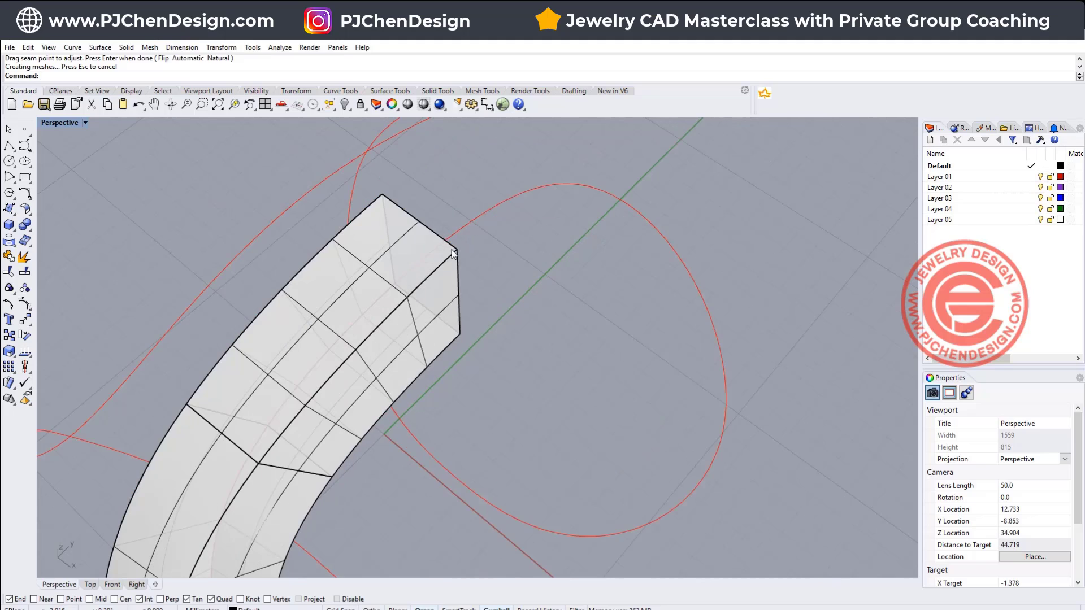
pyautogui.click(457, 253)
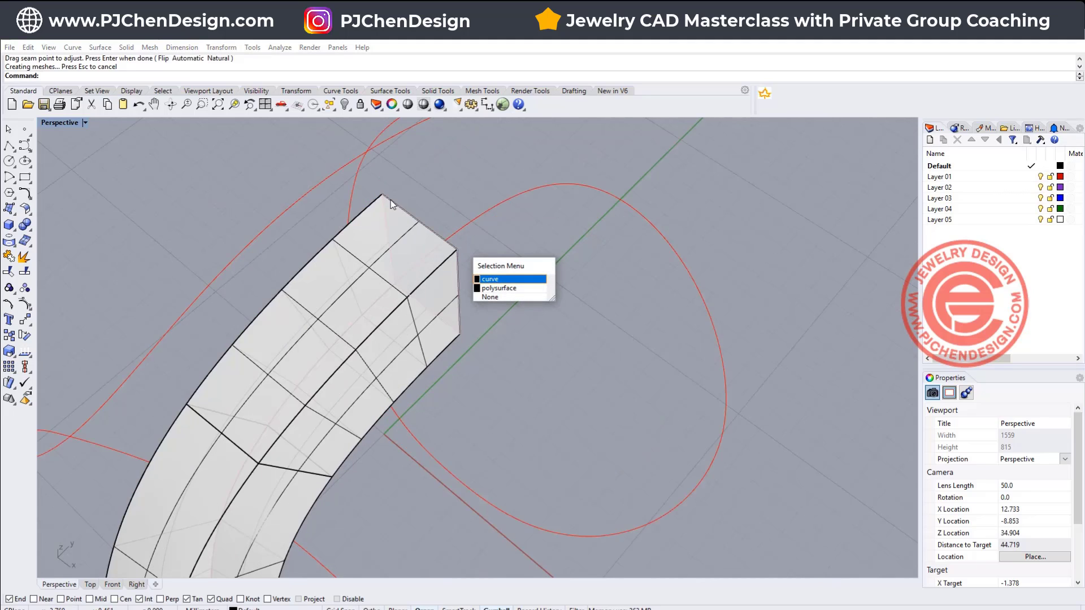
pyautogui.click(498, 278)
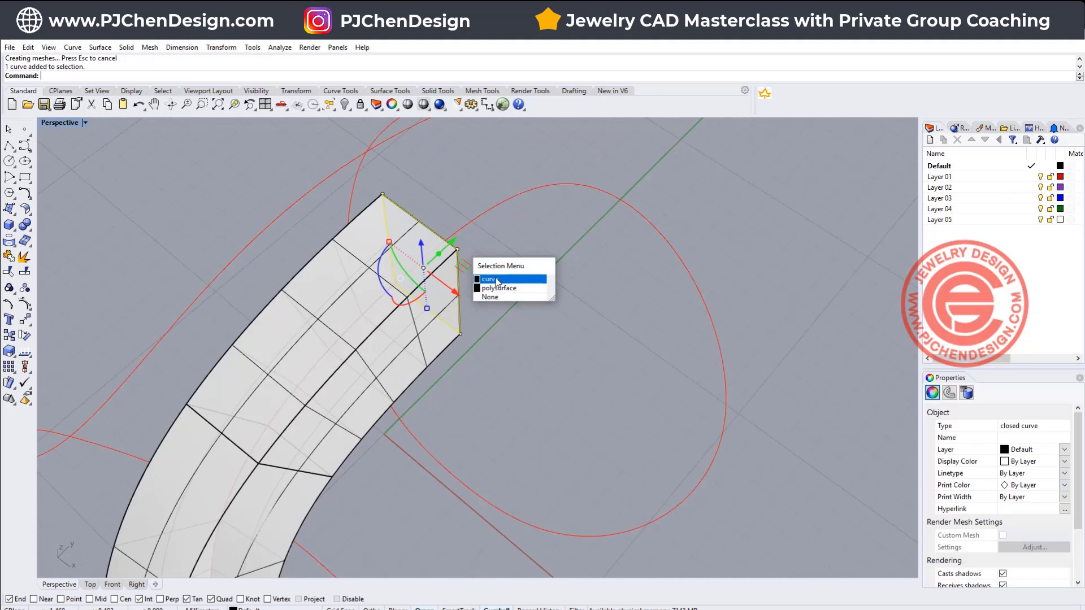
pyautogui.click(383, 196)
pyautogui.keyDown('shift'); pyautogui.click(458, 250); pyautogui.keyUp('shift')
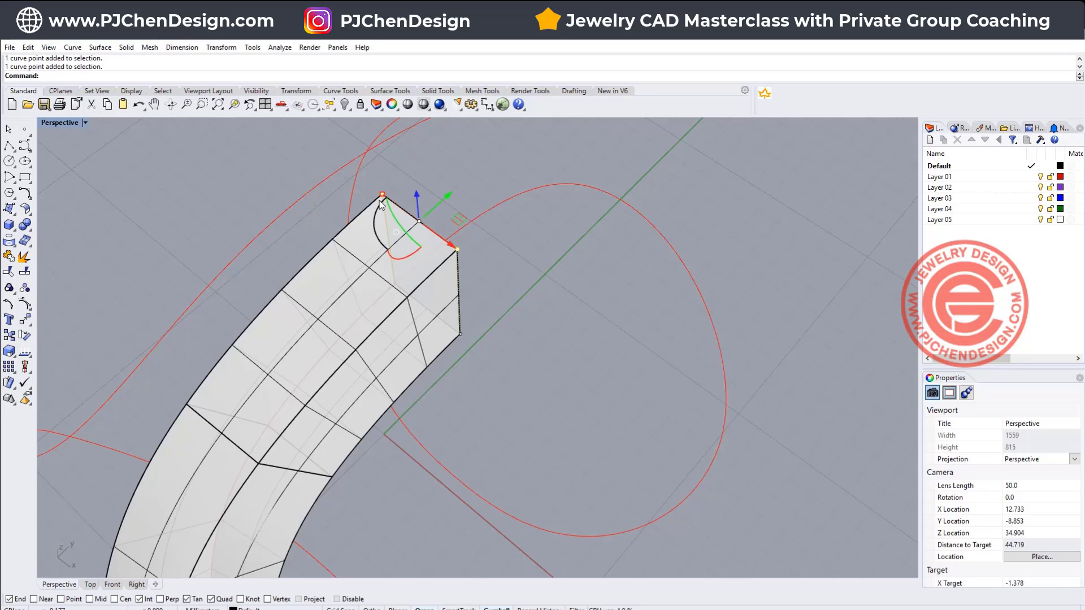
pyautogui.moveTo(386, 198); pyautogui.dragTo(400, 209)
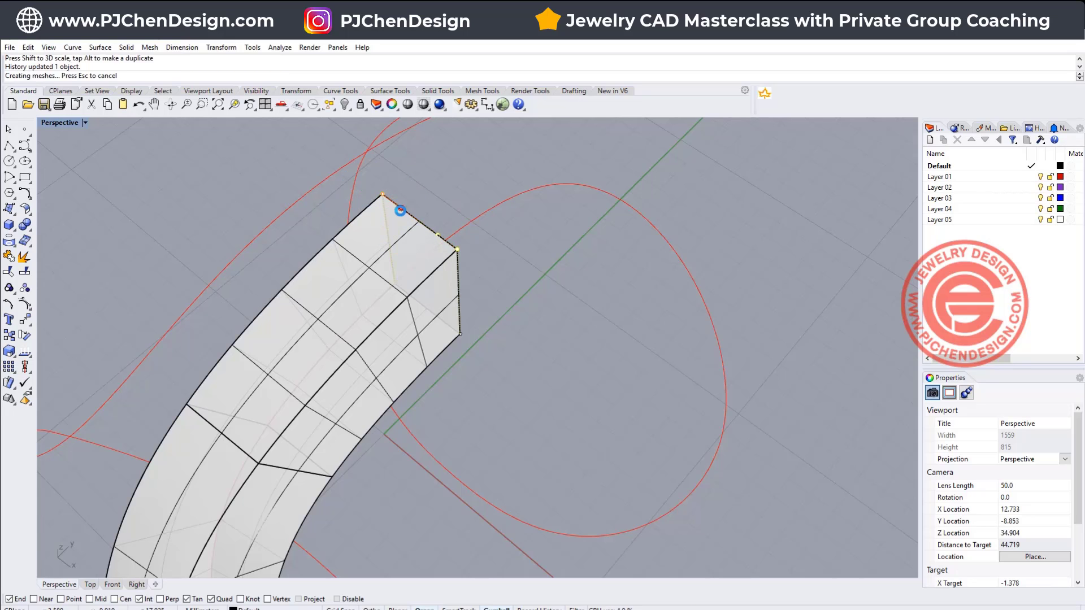
# Undo the last gumball rotation of the sweep's profile
pyautogui.scroll(-5, 418, 237)
pyautogui.moveTo(557, 310); pyautogui.dragTo(576, 297, button='right')
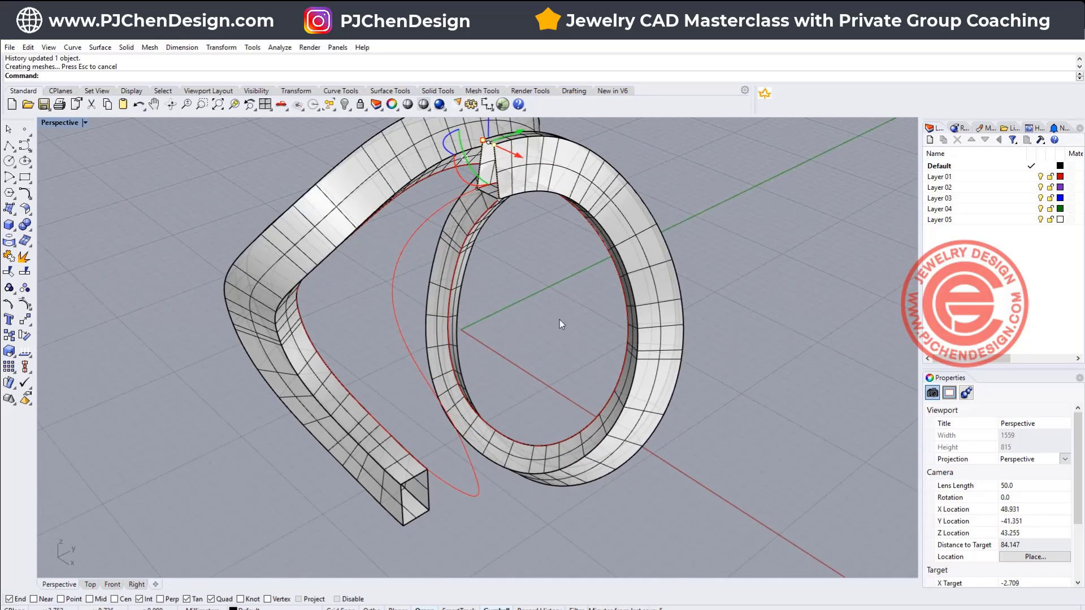
pyautogui.moveTo(544, 368); pyautogui.dragTo(428, 473, button='right')
pyautogui.scroll(2, 427, 472)
pyautogui.keyDown('shift'); pyautogui.moveTo(452, 514); pyautogui.dragTo(411, 441, button='right'); pyautogui.keyUp('shift')
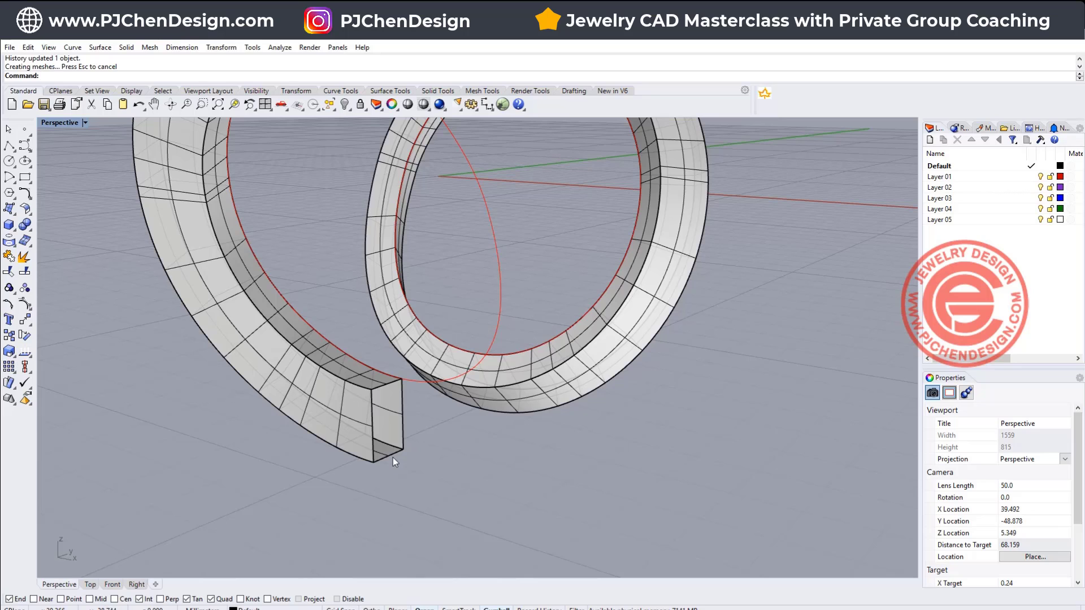
pyautogui.hotkey('ctrl', 'z')
# Scale the two outer corner points of the lower rectangle closer together to taper that end of the sweep
pyautogui.scroll(1, 411, 438)
pyautogui.click(400, 460)
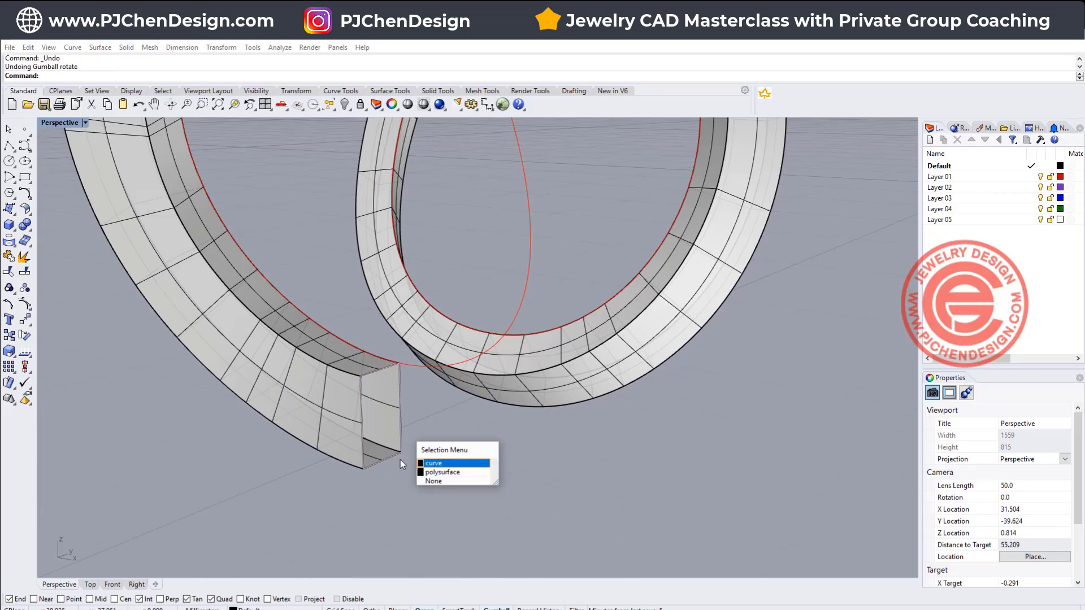
pyautogui.click(431, 463)
pyautogui.scroll(2, 383, 462)
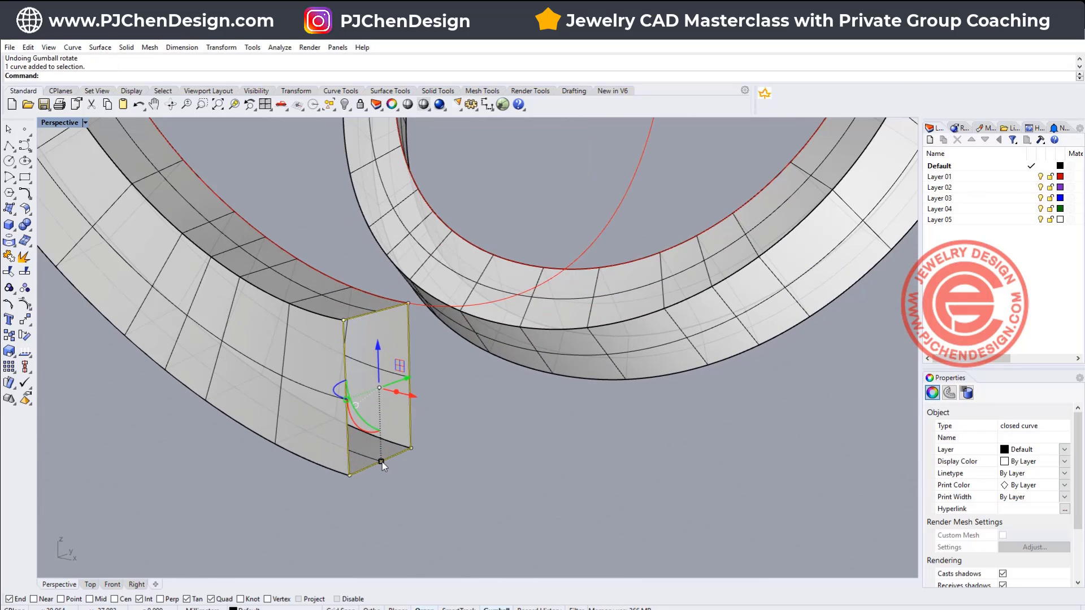
pyautogui.click(349, 476)
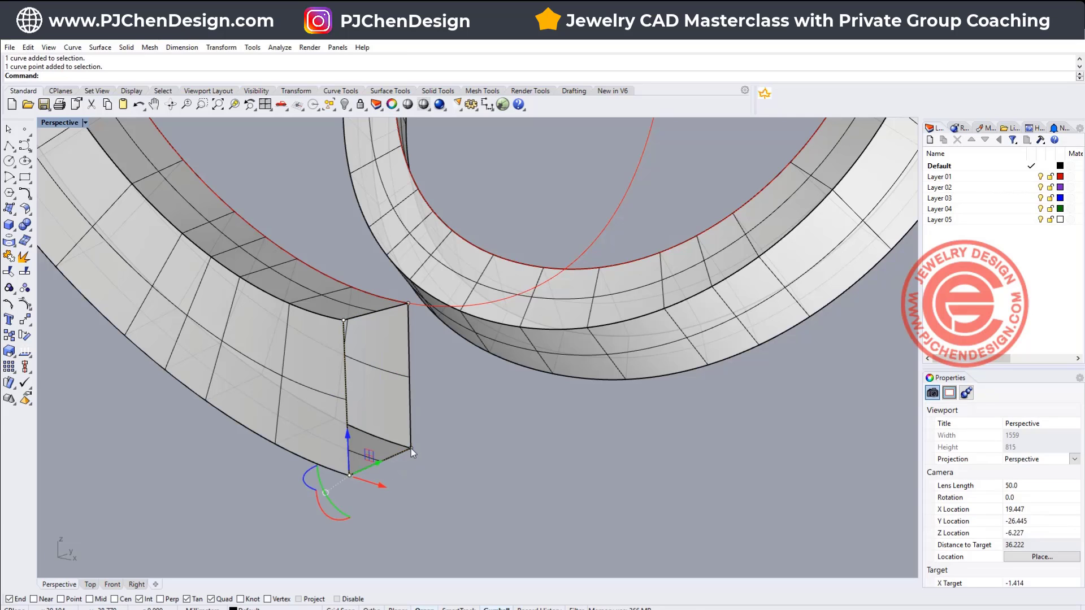
pyautogui.keyDown('shift'); pyautogui.click(412, 448); pyautogui.keyUp('shift')
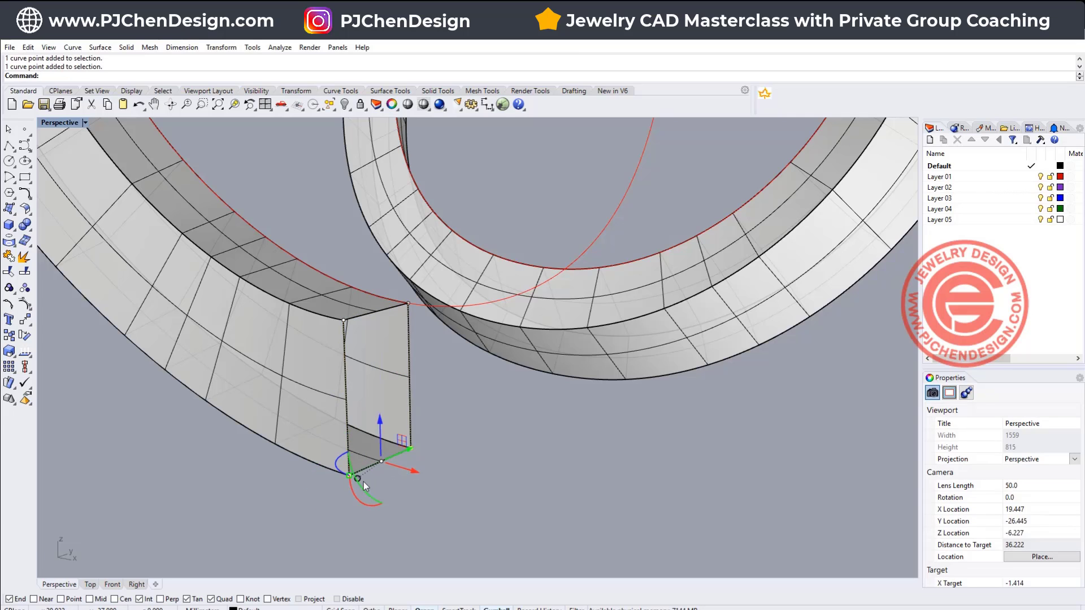
pyautogui.moveTo(364, 481); pyautogui.dragTo(372, 501, button='right')
pyautogui.moveTo(298, 476); pyautogui.dragTo(324, 468)
# Rotate the lower rectangle to tilt it and shift it back toward the rail's lower tip
pyautogui.scroll(-8, 470, 340)
pyautogui.scroll(-8, 470, 340)
pyautogui.moveTo(471, 340); pyautogui.dragTo(612, 260, button='right')
pyautogui.moveTo(530, 256); pyautogui.dragTo(578, 232, button='right')
pyautogui.scroll(5, 560, 237)
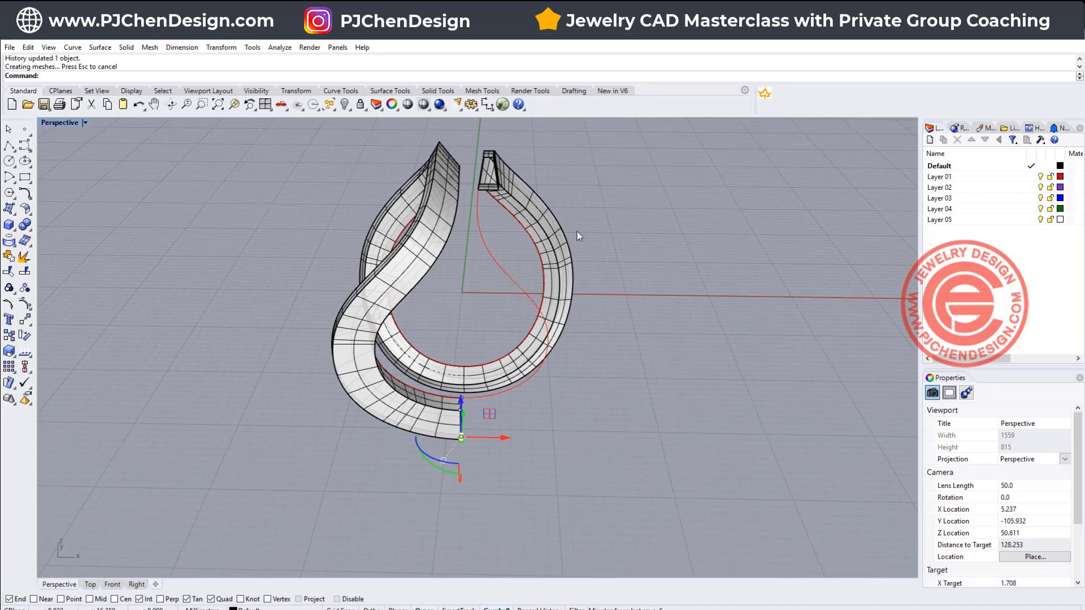
pyautogui.moveTo(493, 191); pyautogui.dragTo(459, 407, button='right')
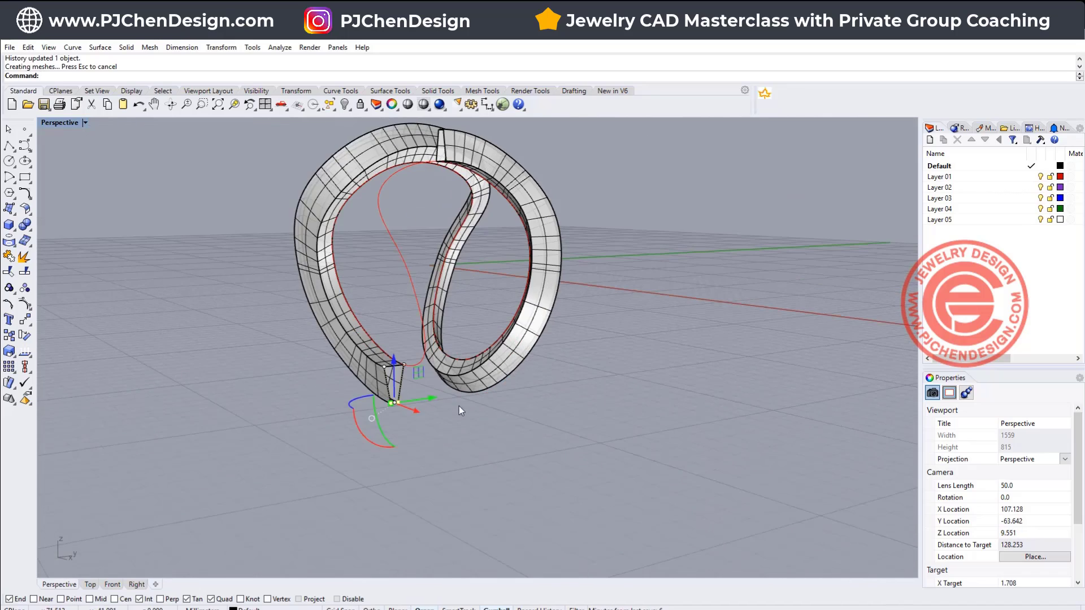
pyautogui.scroll(4, 374, 368)
pyautogui.click(427, 388)
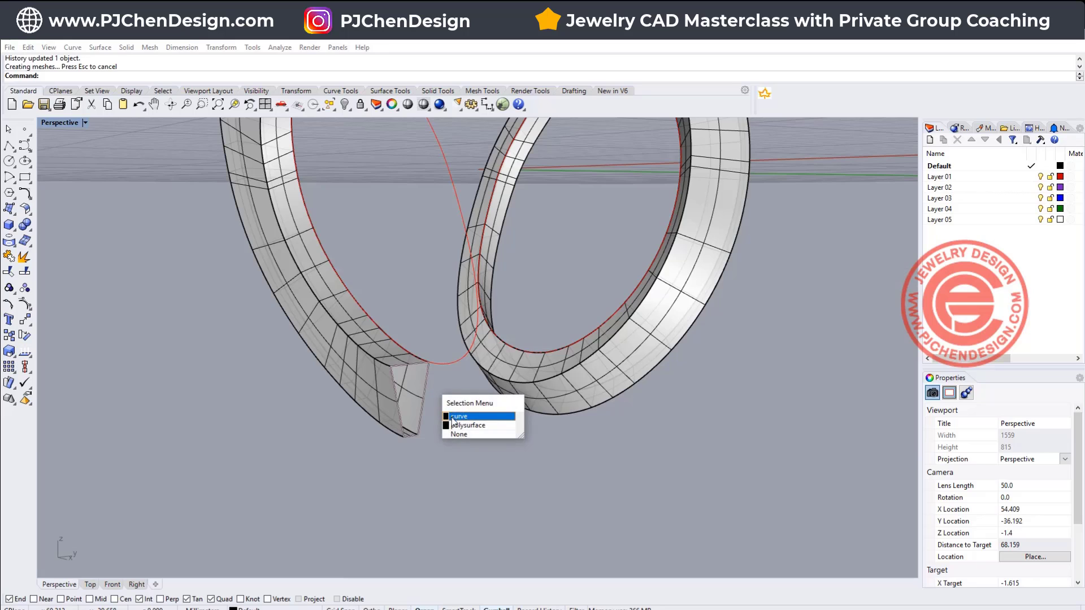
pyautogui.click(475, 425)
pyautogui.moveTo(411, 394); pyautogui.dragTo(415, 386, button='right')
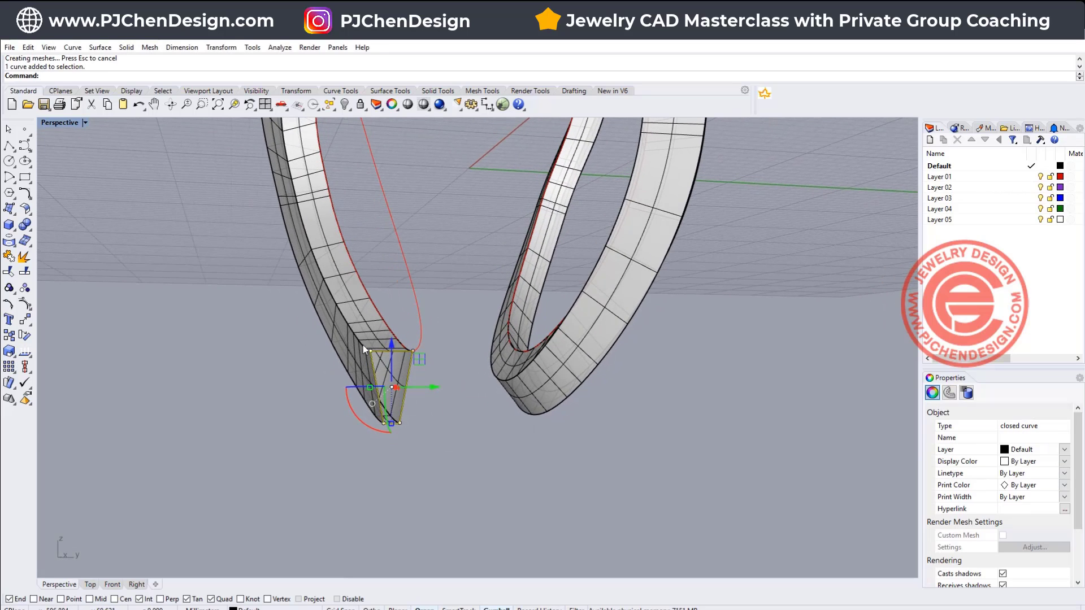
pyautogui.moveTo(357, 416); pyautogui.dragTo(386, 412)
pyautogui.moveTo(425, 370); pyautogui.dragTo(450, 360)
pyautogui.click(521, 451)
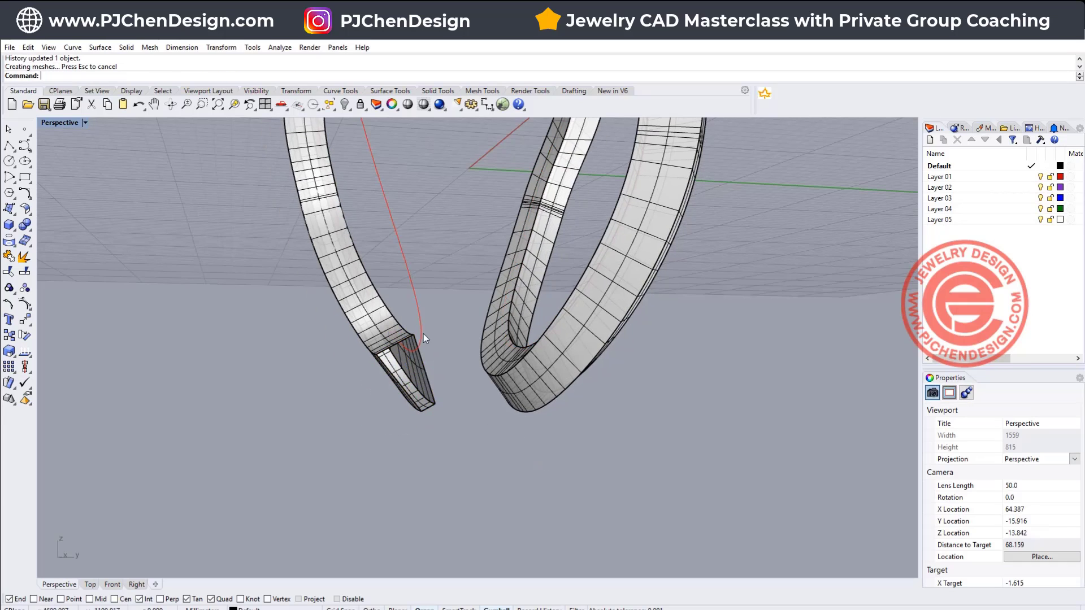
# Delete the swept band from the rail curve
pyautogui.moveTo(423, 333); pyautogui.dragTo(544, 322, button='right')
pyautogui.scroll(2, 540, 274)
pyautogui.scroll(2, 544, 281)
pyautogui.moveTo(544, 281)
pyautogui.mouseDown(button='right')
pyautogui.moveTo(524, 254)
pyautogui.moveTo(532, 266)
pyautogui.mouseUp(button='right')
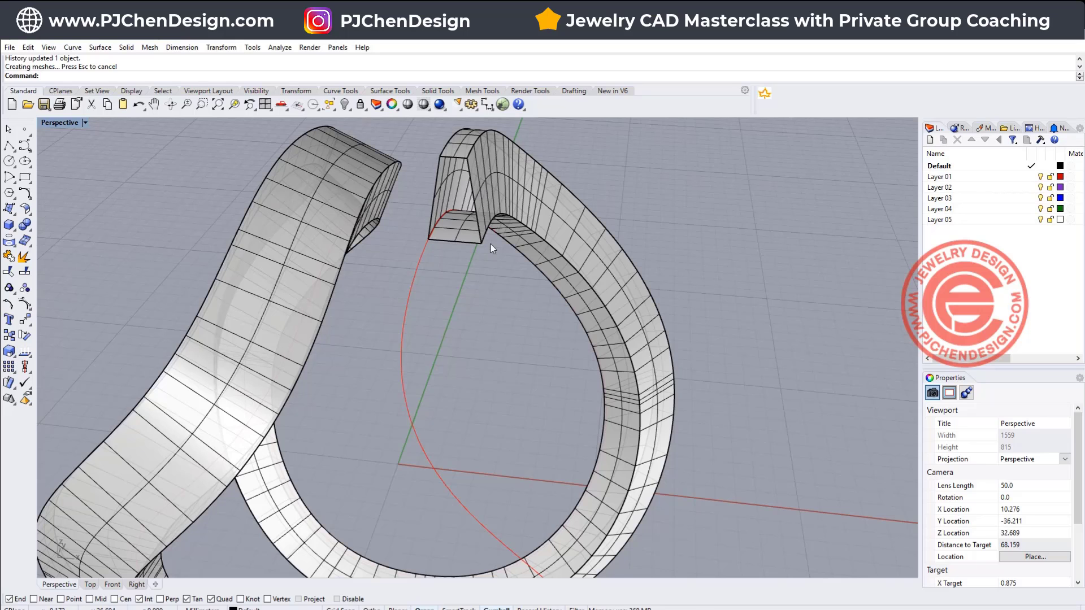
pyautogui.click(580, 249)
pyautogui.scroll(-3, 588, 266)
pyautogui.moveTo(584, 309); pyautogui.dragTo(303, 226, button='right')
pyautogui.moveTo(277, 368); pyautogui.dragTo(483, 366, button='right')
pyautogui.press('Delete')
# Create a Sweep 1 Rail with the red curve as rail and the two tapered rectangles as cross sections
pyautogui.scroll(-4, 390, 249)
pyautogui.moveTo(396, 255); pyautogui.dragTo(351, 257, button='right')
pyautogui.scroll(2, 286, 217)
pyautogui.click(100, 47)
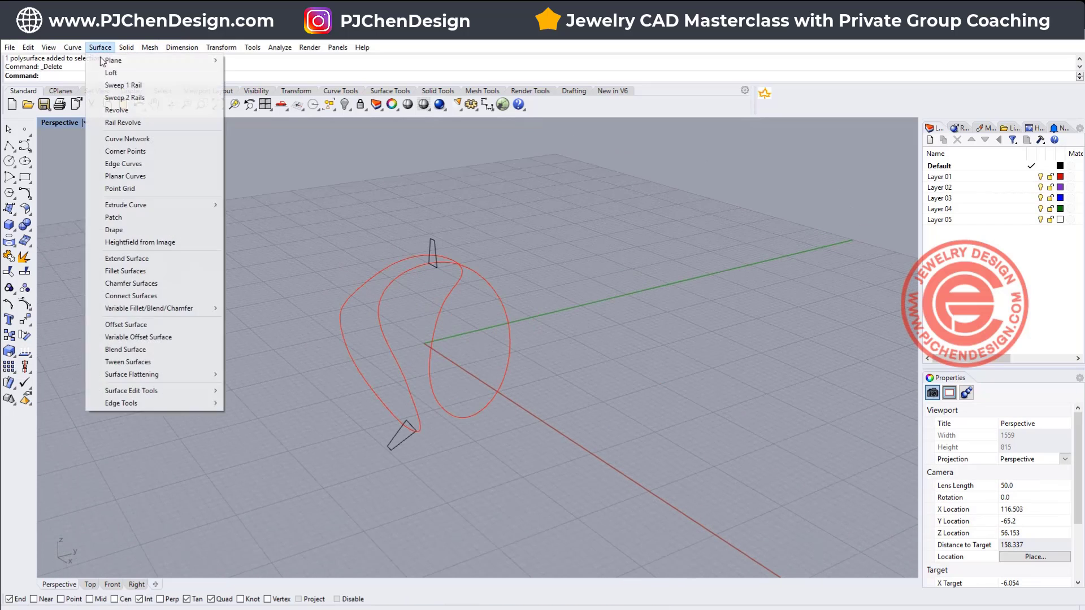
pyautogui.click(114, 85)
pyautogui.click(387, 335)
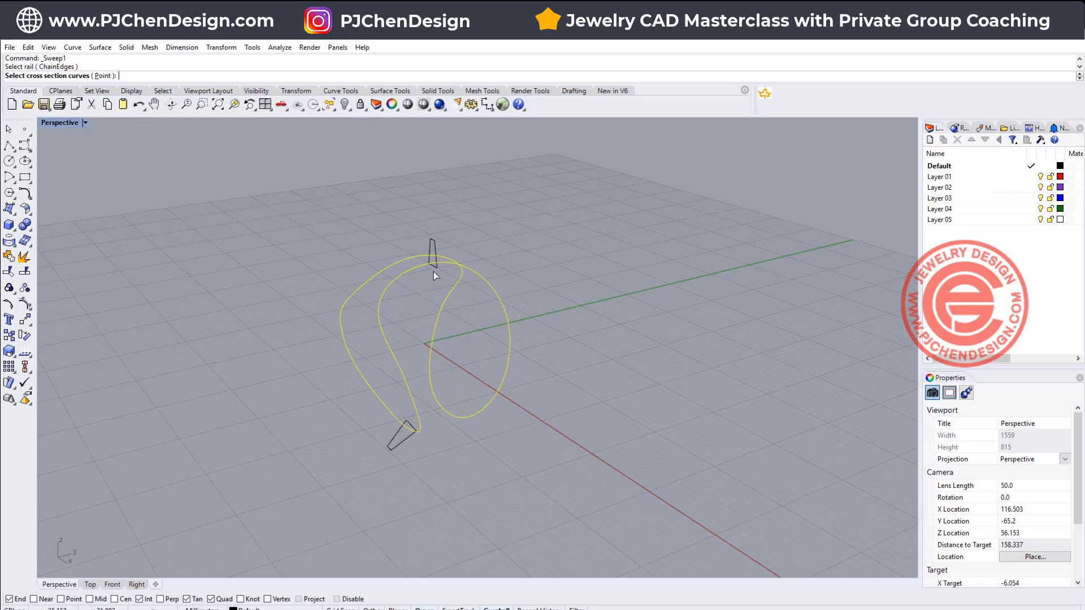
pyautogui.click(434, 252)
pyautogui.click(407, 443)
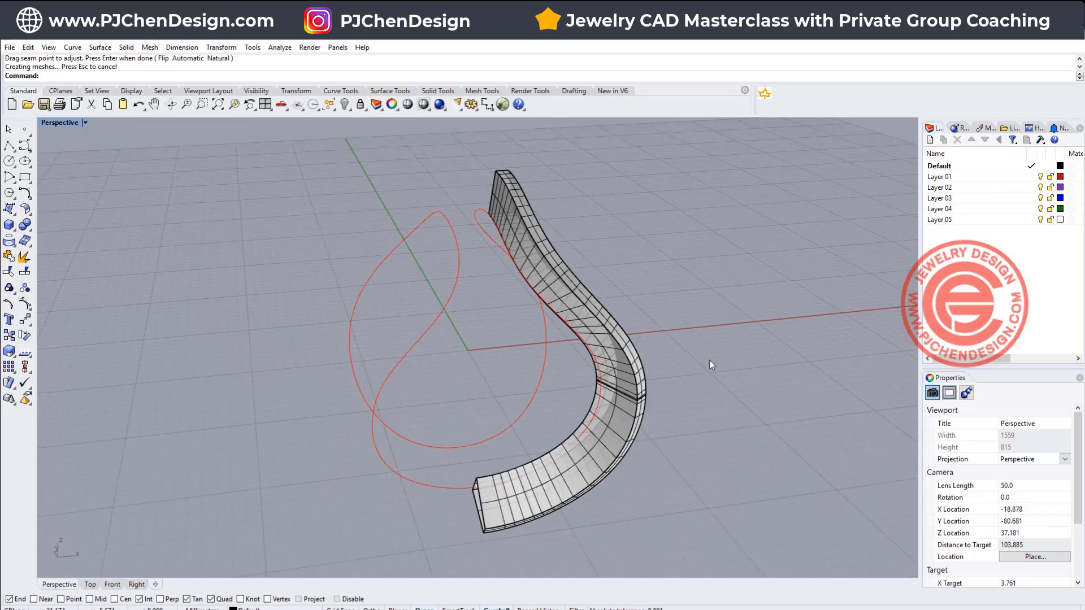
# Mirror a copy of the swept quarter band across the x axis through the origin in the top view
pyautogui.moveTo(712, 365)
pyautogui.mouseDown(button='right')
pyautogui.moveTo(650, 382)
pyautogui.moveTo(496, 358)
pyautogui.moveTo(523, 332)
pyautogui.moveTo(648, 320)
pyautogui.moveTo(765, 329)
pyautogui.moveTo(734, 364)
pyautogui.moveTo(707, 358)
pyautogui.mouseUp(button='right')
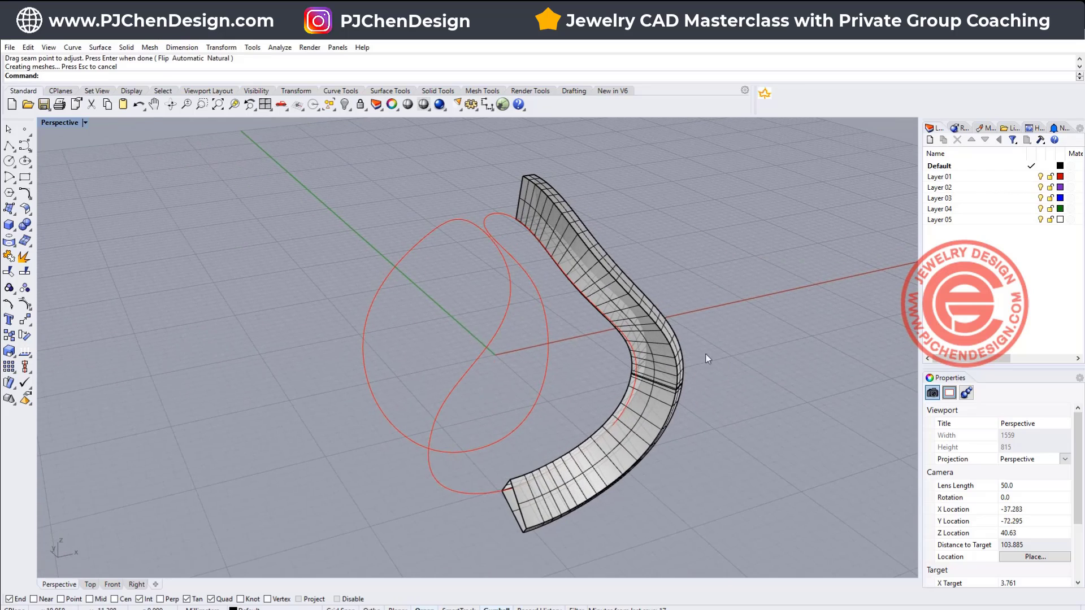
pyautogui.click(670, 345)
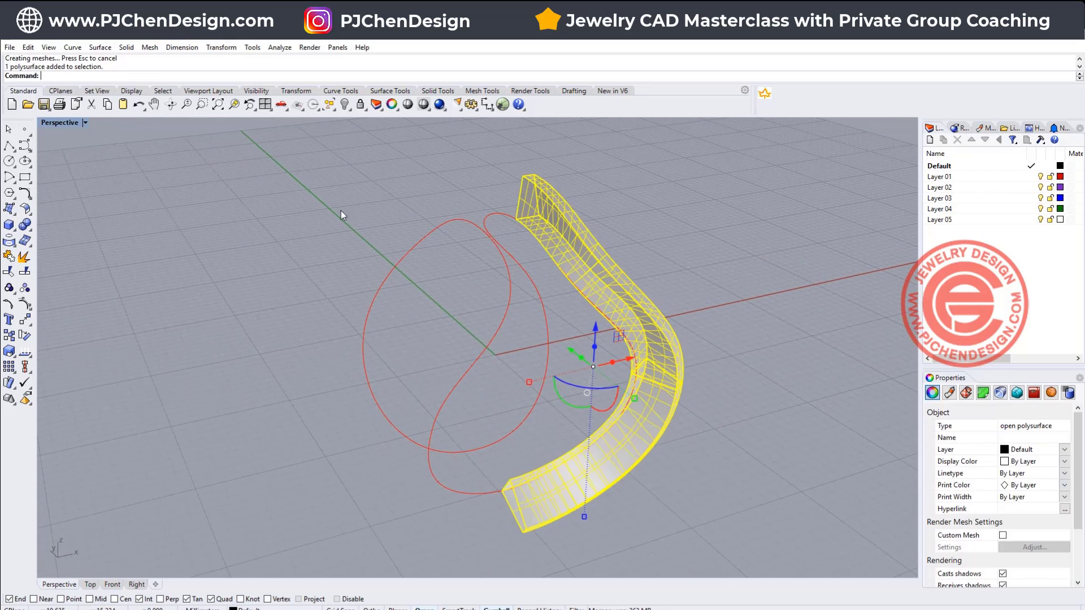
pyautogui.doubleClick(69, 124)
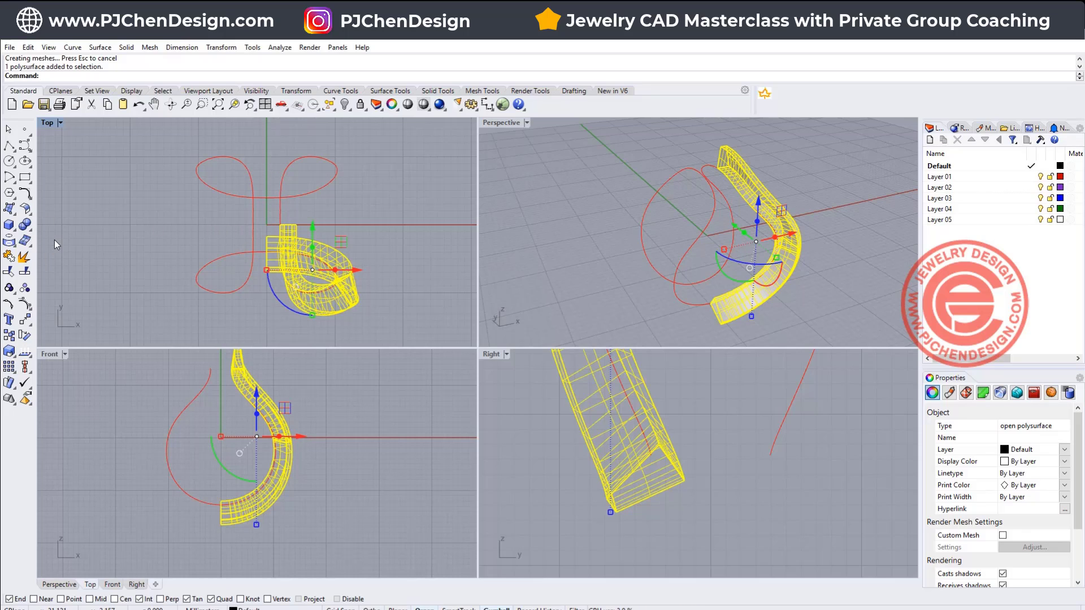
pyautogui.click(30, 322)
pyautogui.click(121, 326)
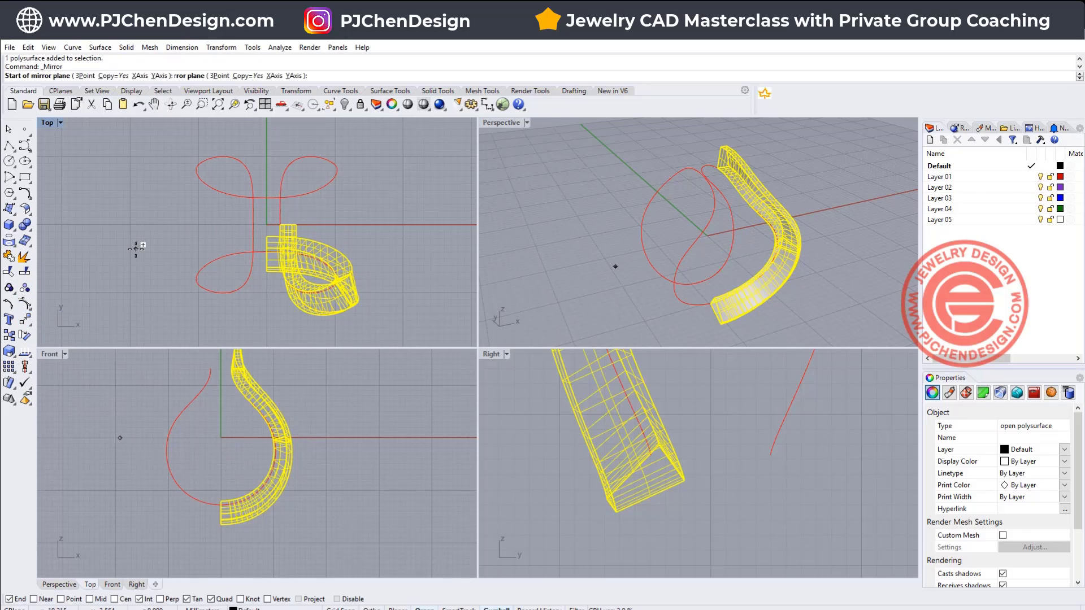
pyautogui.write('0')
pyautogui.press('Return')
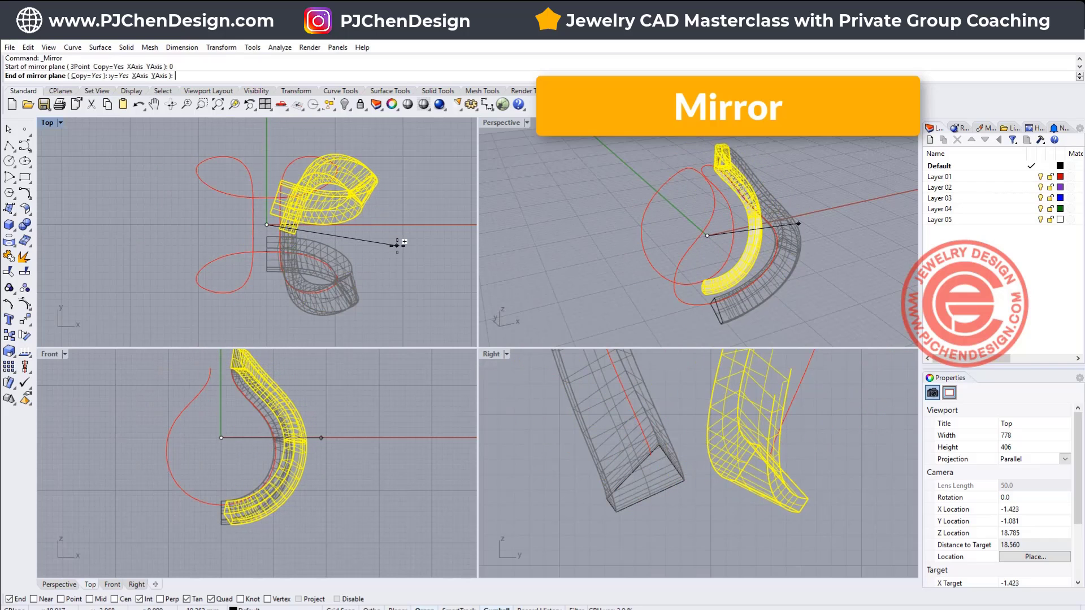
pyautogui.click(395, 237)
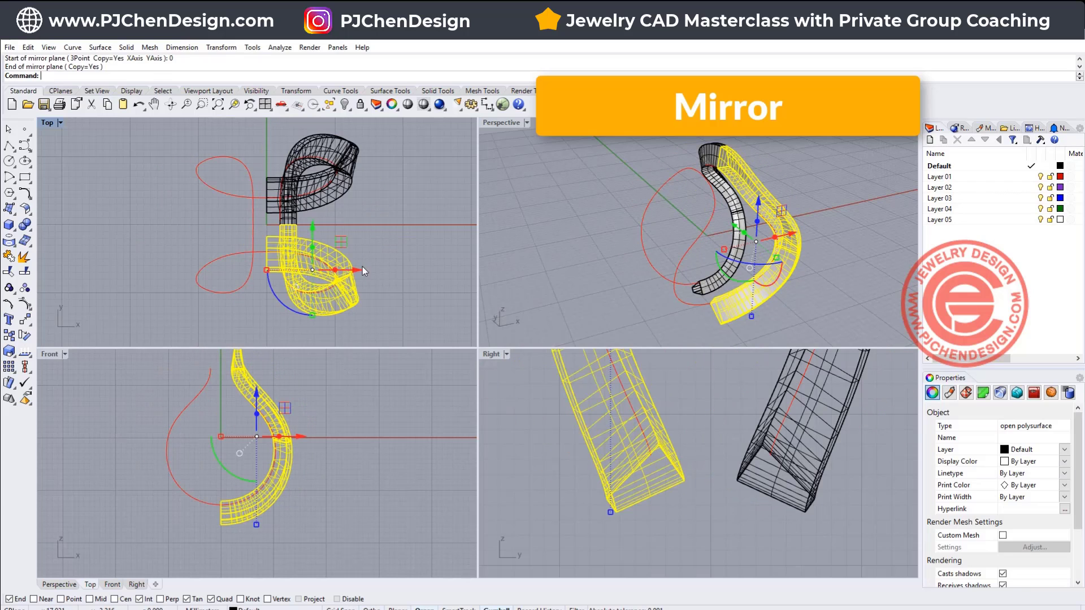
# Mirror copies of both band pieces across the y axis through the origin in the top view
pyautogui.keyDown('shift'); pyautogui.click(340, 195); pyautogui.keyUp('shift')
pyautogui.rightClick(388, 220)
pyautogui.write('0')
pyautogui.press('Return')
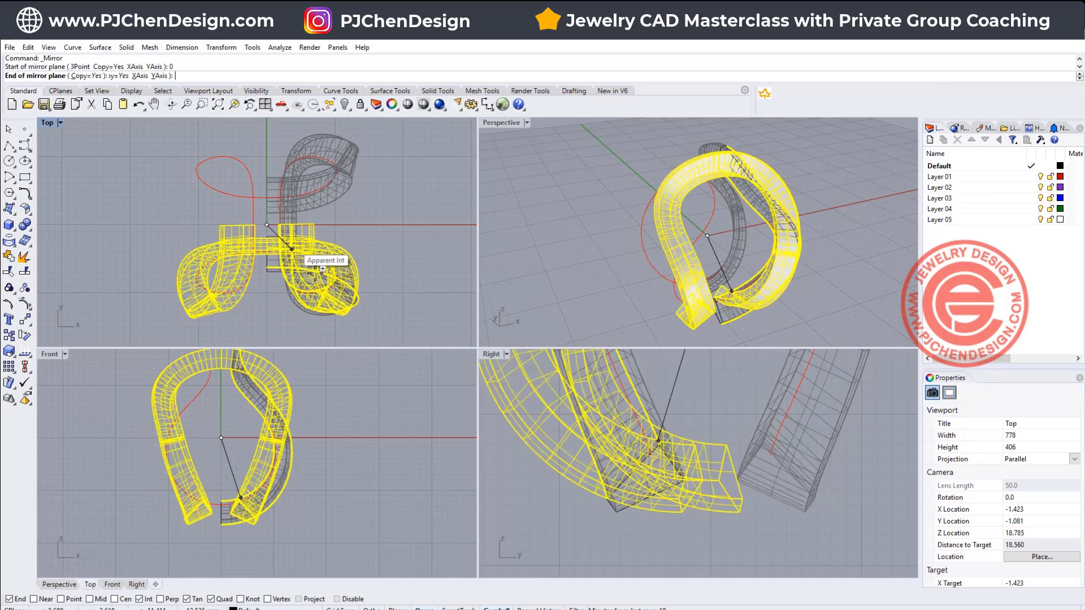
pyautogui.click(265, 309)
# Join all four band pieces into a single polysurface
pyautogui.click(547, 280)
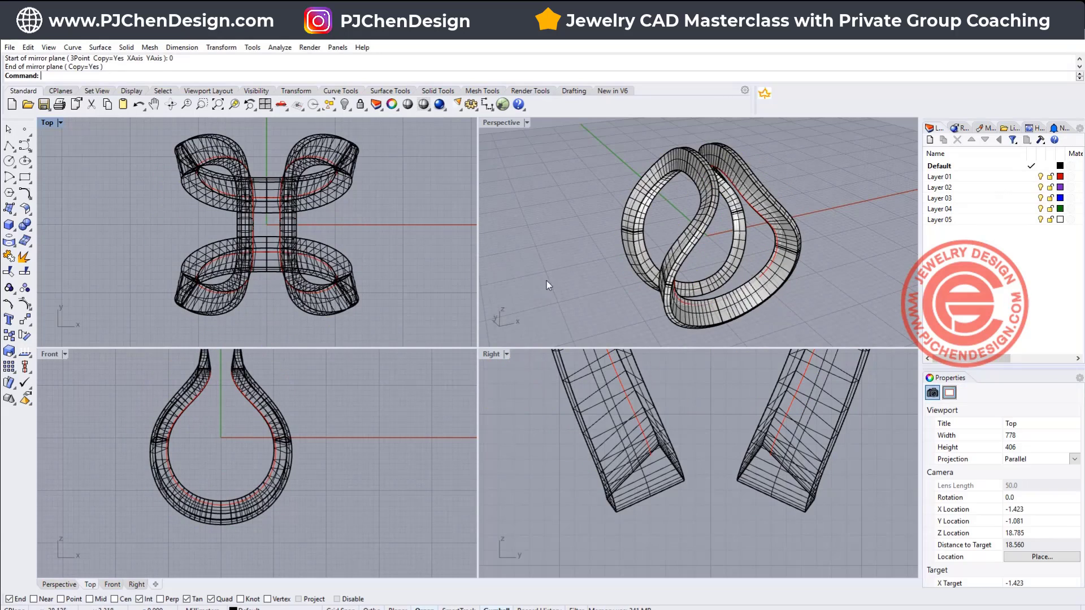
pyautogui.hotkey('ctrl', 'a')
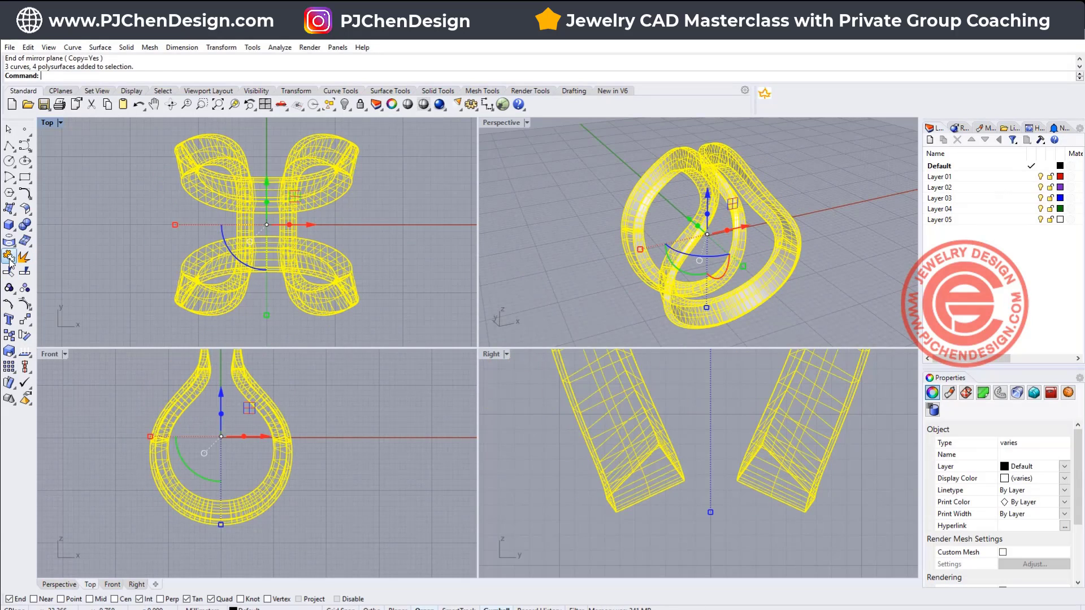
pyautogui.click(9, 257)
pyautogui.moveTo(595, 260); pyautogui.dragTo(725, 267, button='right')
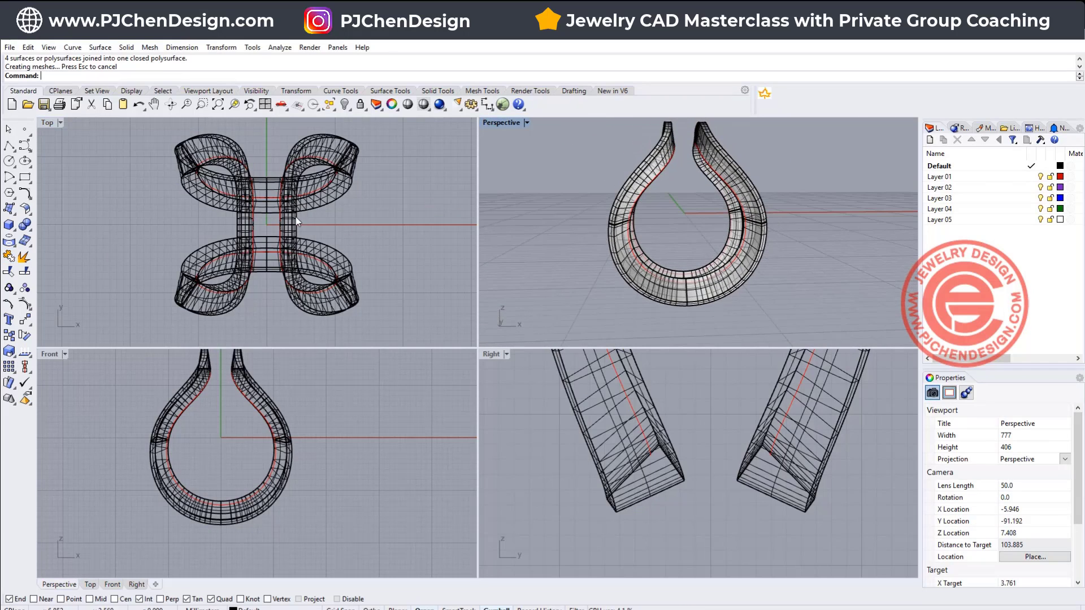
# Show the hidden objects and scale the sphere up uniformly from its center so it extends beyond the band's sides
pyautogui.click(346, 106)
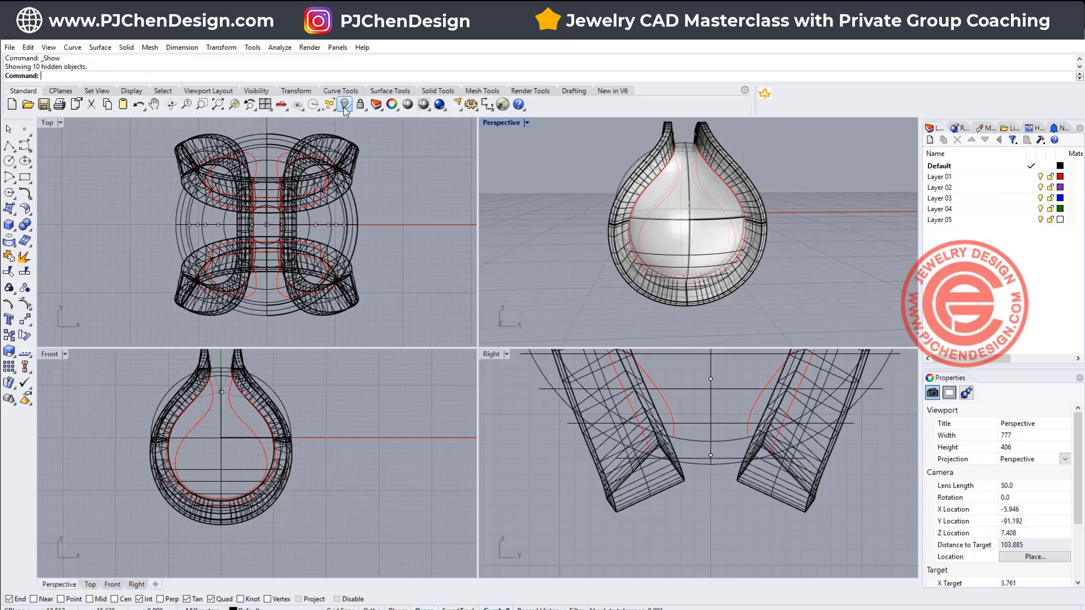
pyautogui.click(403, 216)
pyautogui.click(707, 205)
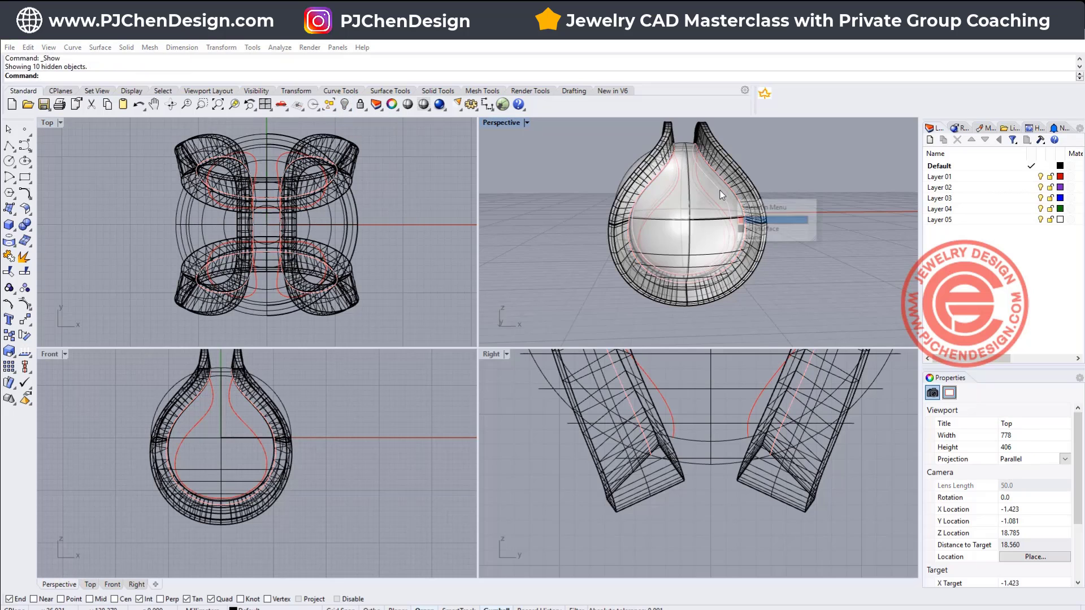
pyautogui.click(352, 219)
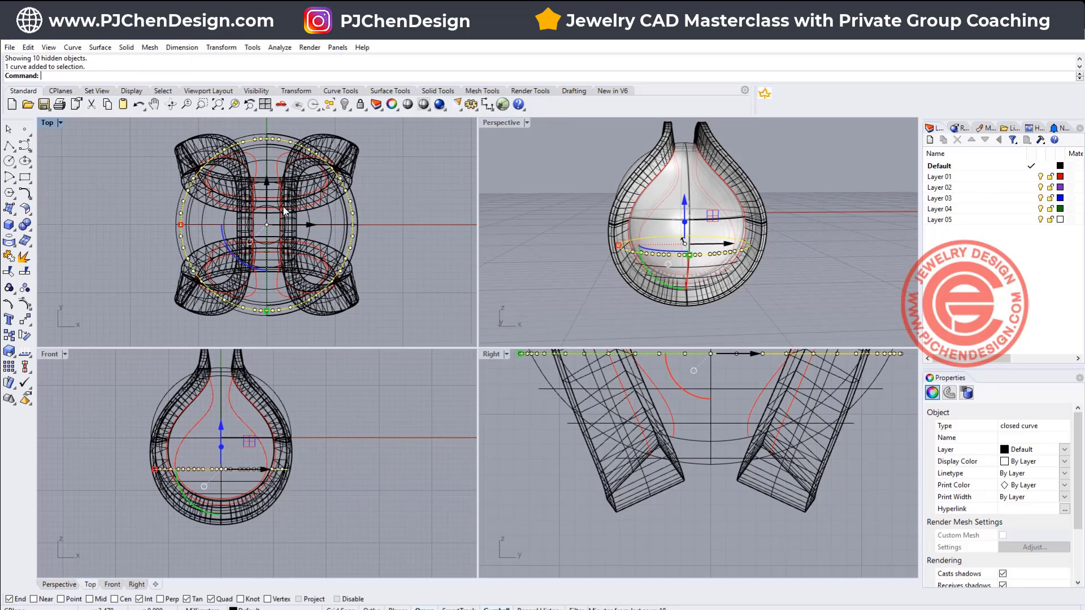
pyautogui.scroll(4, 285, 204)
pyautogui.click(119, 235)
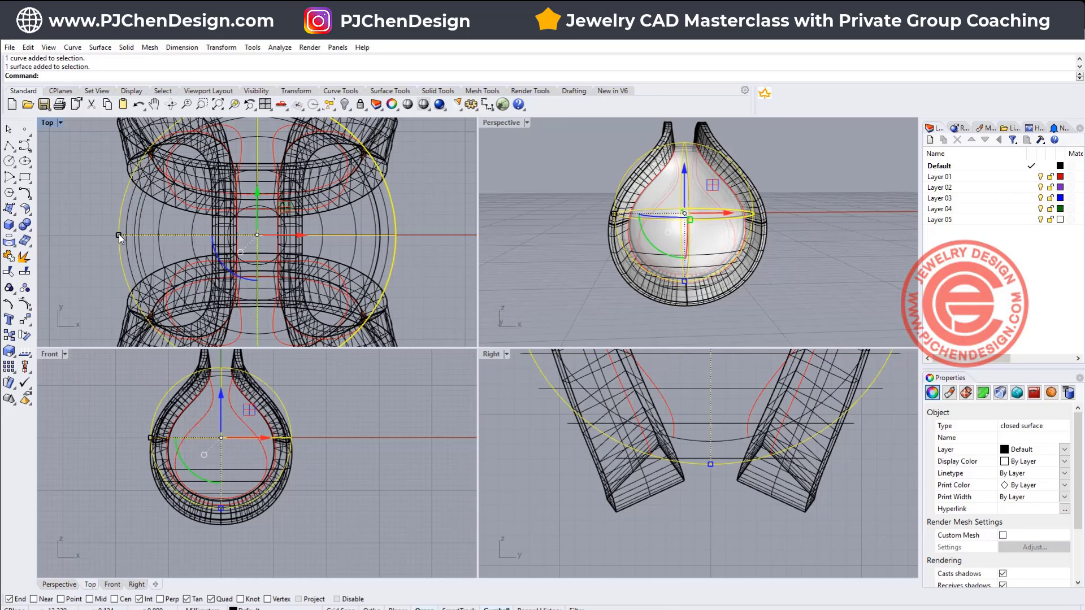
pyautogui.keyDown('shift'); pyautogui.moveTo(119, 235); pyautogui.dragTo(100, 235); pyautogui.keyUp('shift')
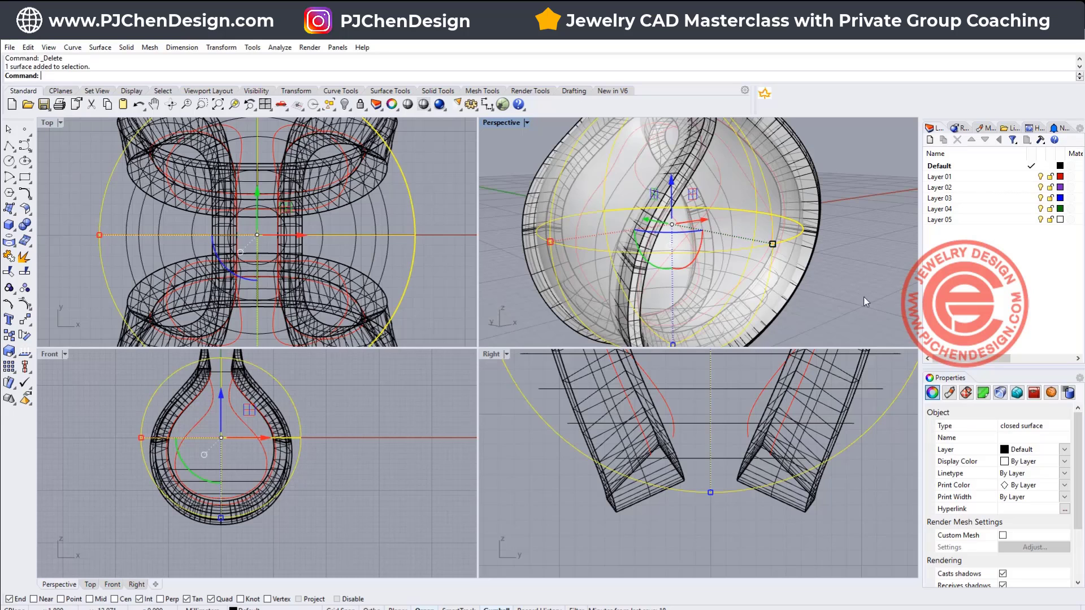
# Set the enlarged sphere's display color to Red
pyautogui.click(1064, 462)
pyautogui.click(1016, 512)
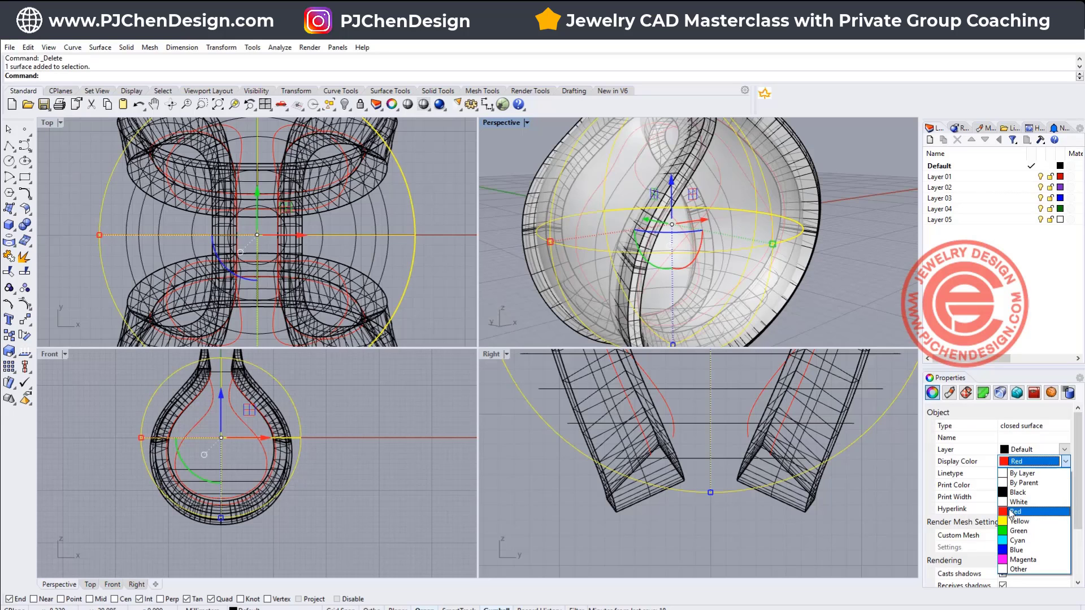
pyautogui.click(854, 254)
# Create contour curves on the enlarged red sphere, running vertically upward from its bottom in the front view, spaced 3 apart
pyautogui.moveTo(853, 254); pyautogui.dragTo(647, 255, button='right')
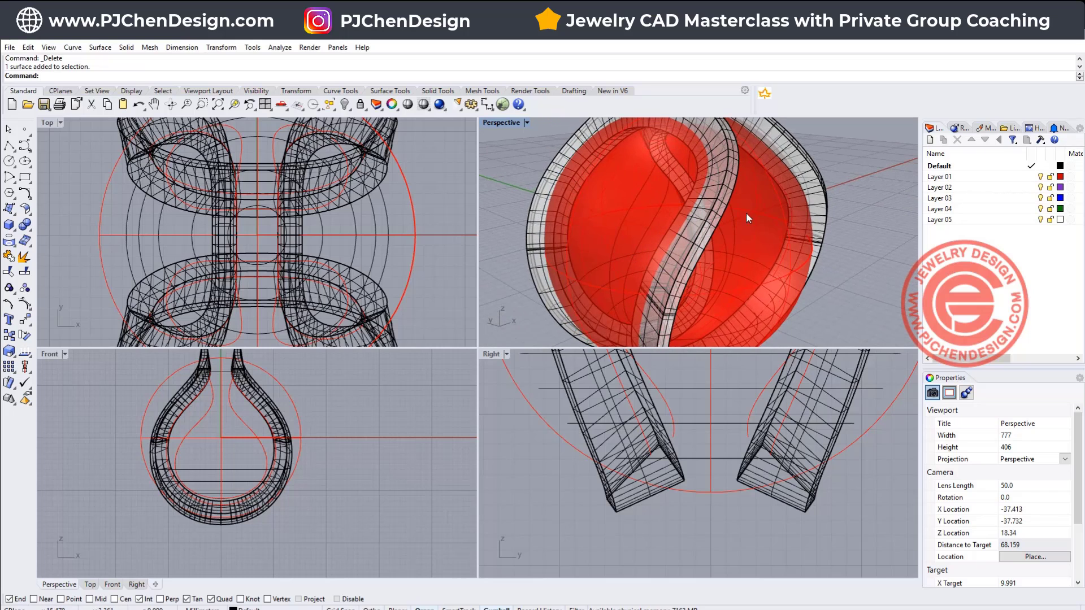
pyautogui.moveTo(747, 214); pyautogui.dragTo(648, 230, button='right')
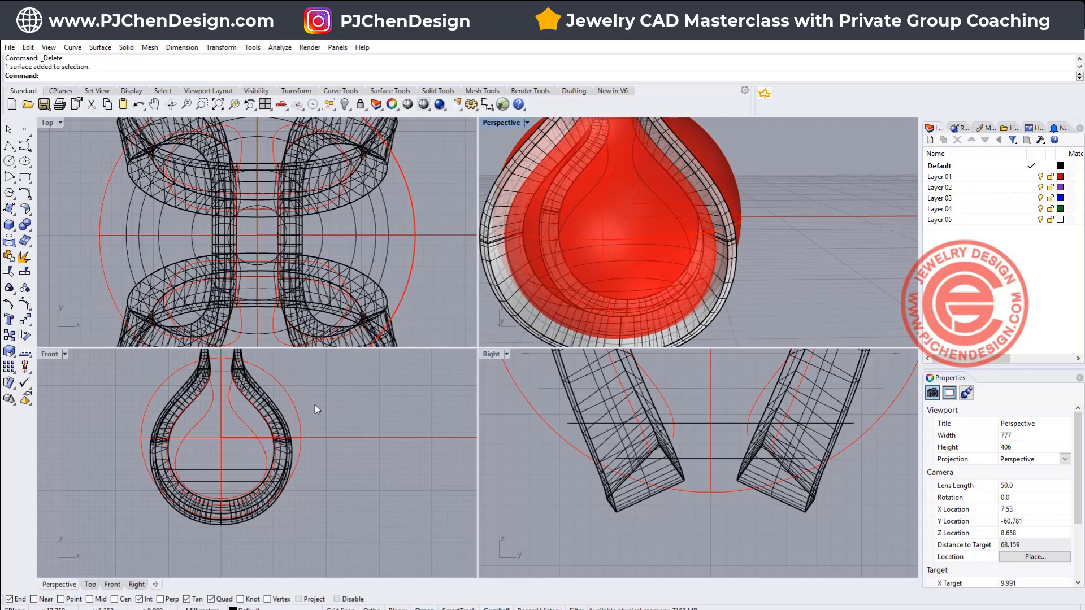
pyautogui.click(296, 406)
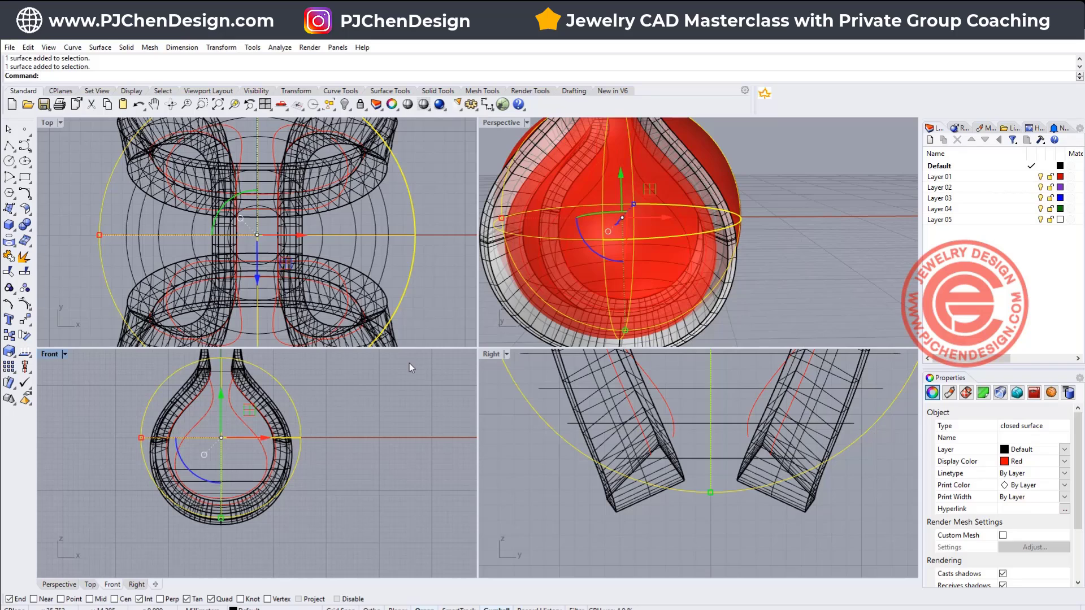
pyautogui.click(73, 48)
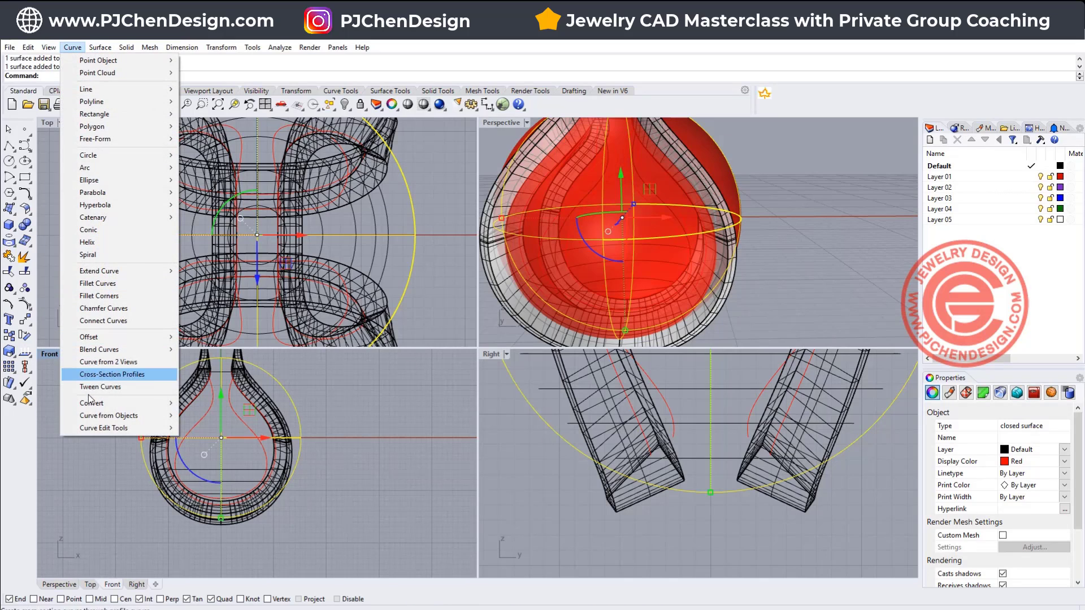
pyautogui.moveTo(96, 418)
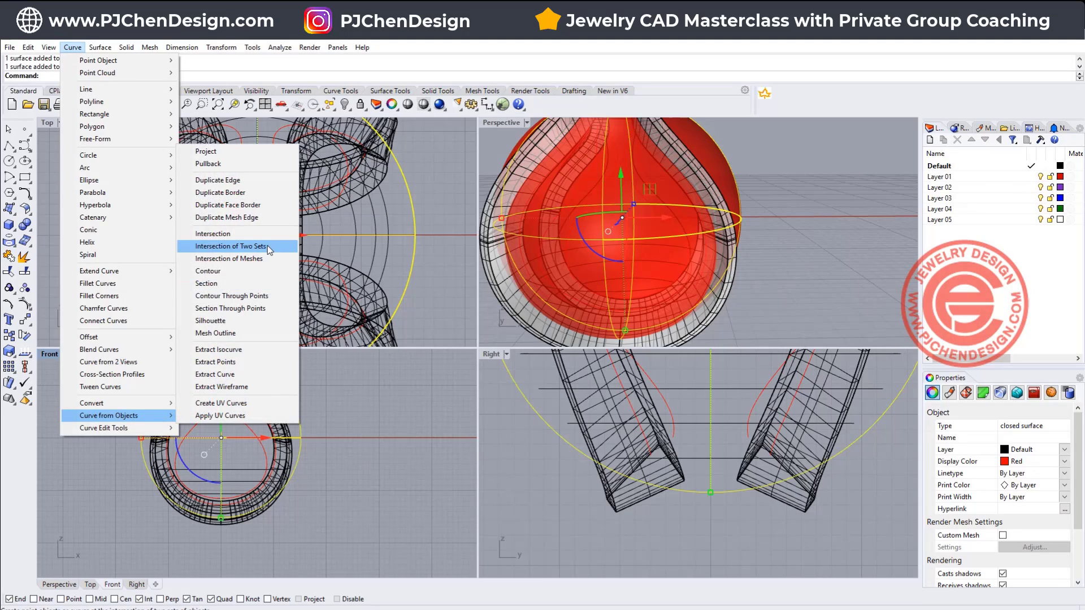
pyautogui.click(243, 271)
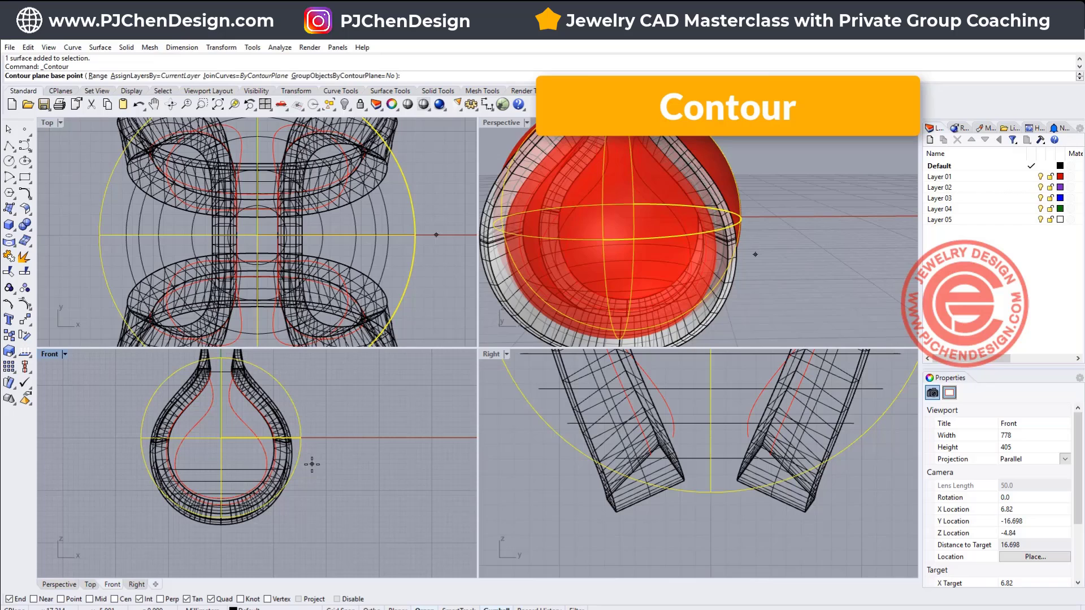
pyautogui.click(221, 522)
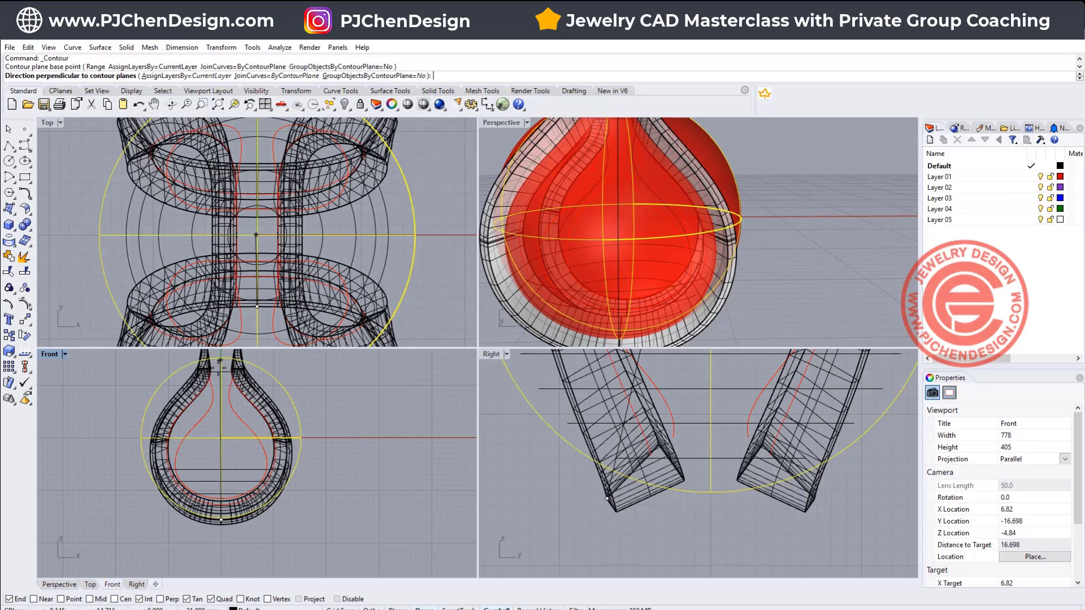
pyautogui.moveTo(220, 362); pyautogui.dragTo(220, 439, button='right')
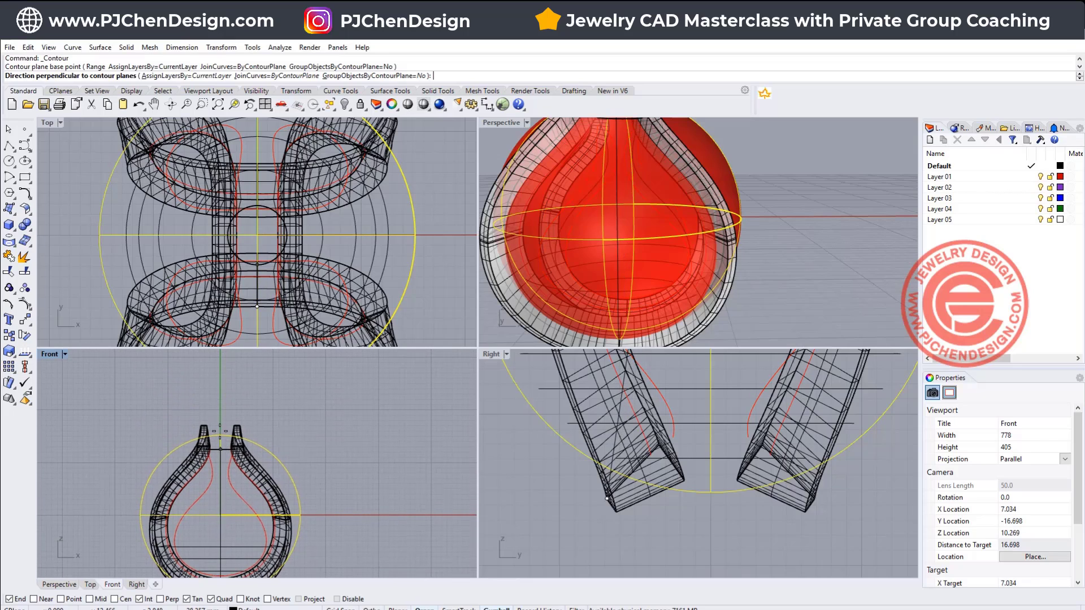
pyautogui.click(220, 394)
pyautogui.scroll(-4, 347, 422)
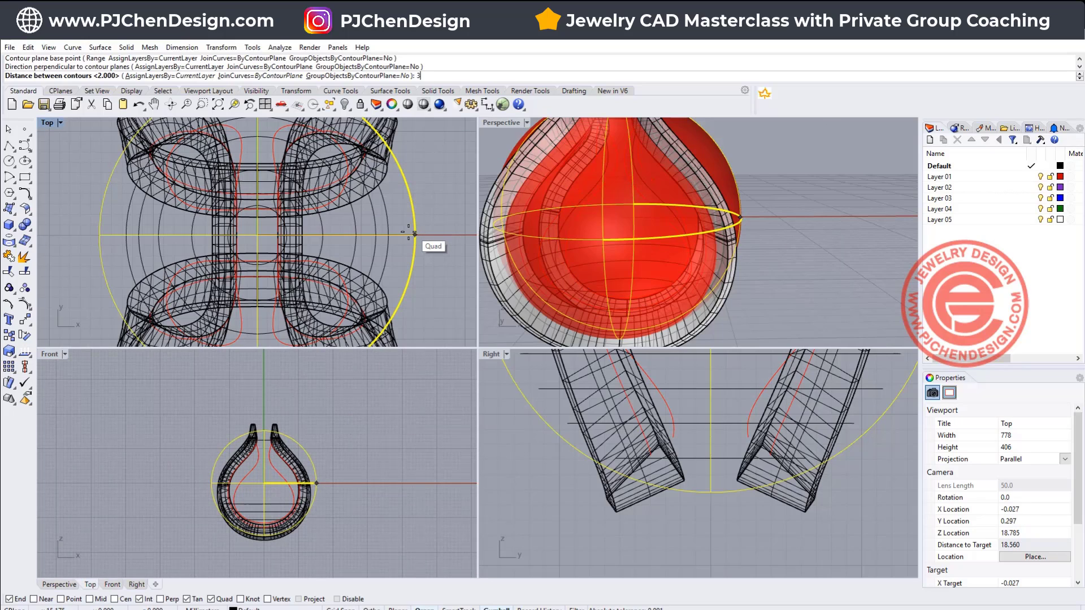
pyautogui.press('Return')
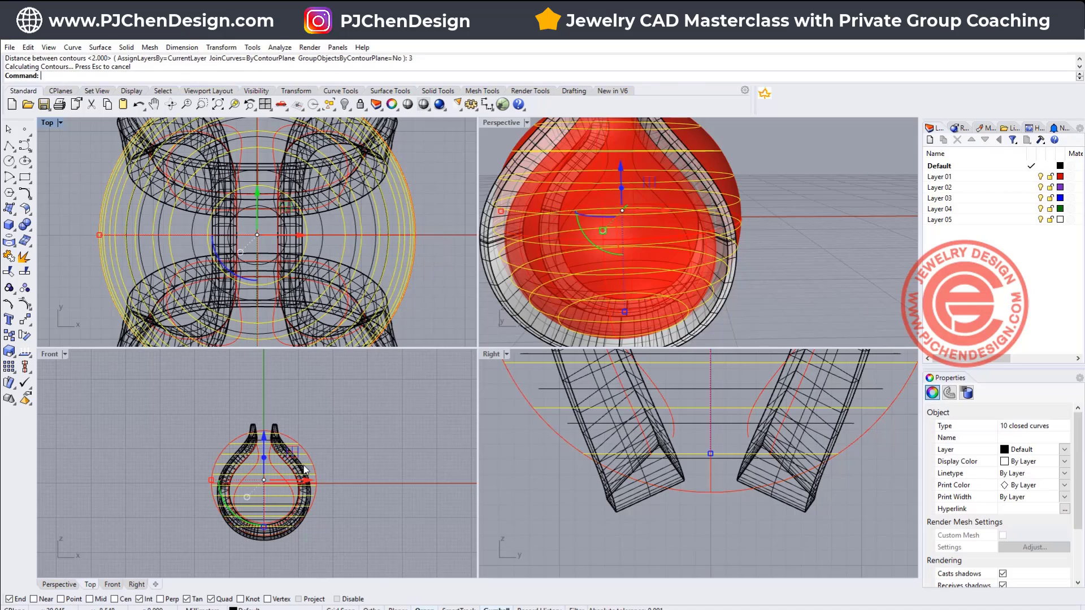
# Pipe all the sphere's contour curves with a radius of 1 and round caps
pyautogui.scroll(3, 291, 494)
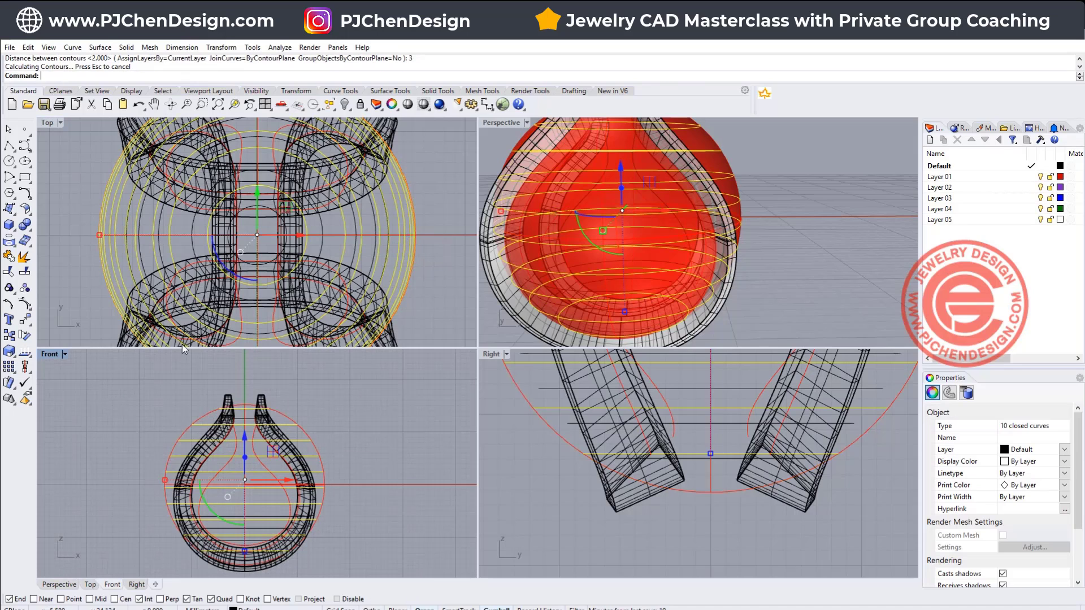
pyautogui.click(11, 225)
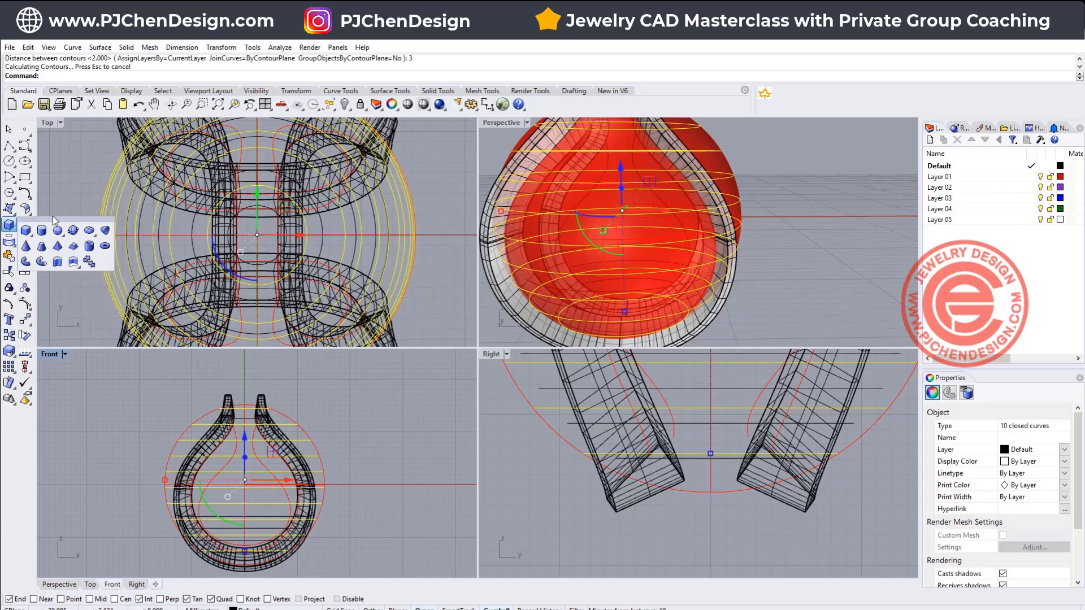
pyautogui.click(41, 262)
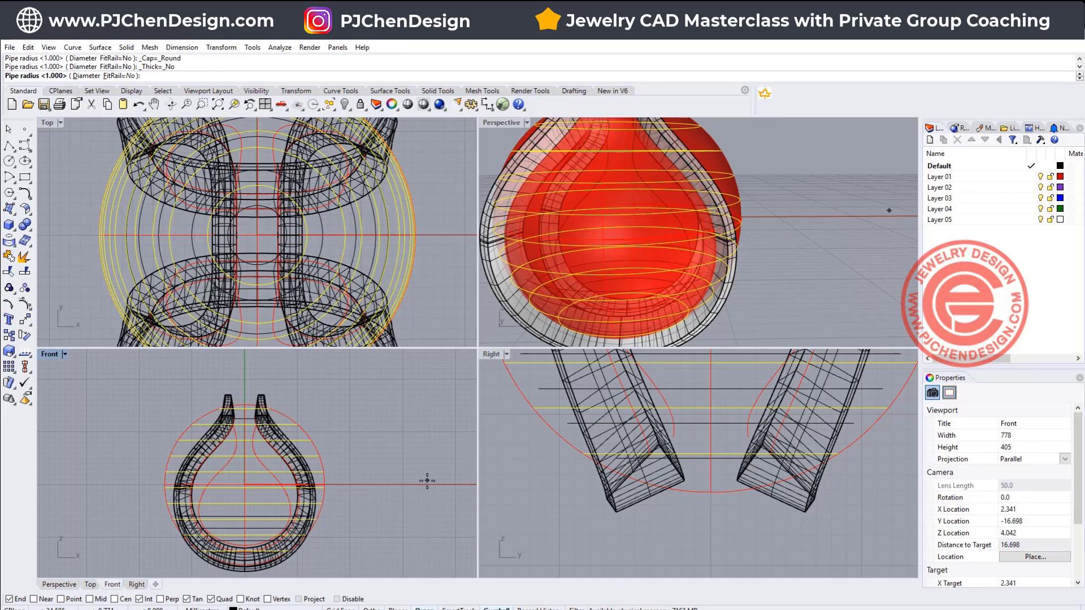
pyautogui.press('Return')
pyautogui.click(408, 460)
# Hide the red sphere inside the pipe rings
pyautogui.scroll(-4, 790, 253)
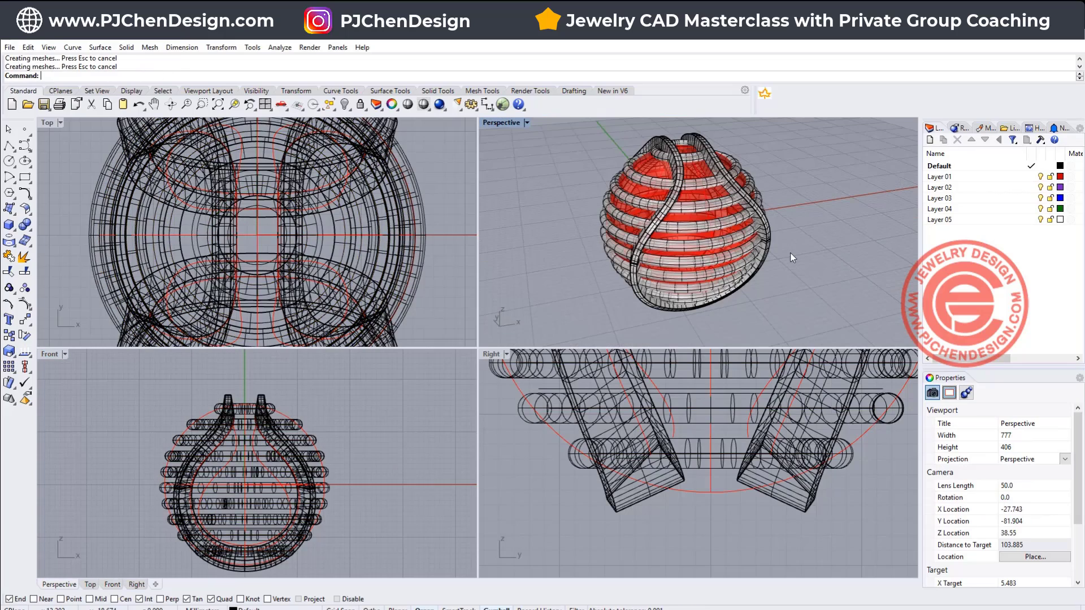
pyautogui.moveTo(790, 253)
pyautogui.mouseDown(button='right')
pyautogui.moveTo(831, 244)
pyautogui.moveTo(795, 233)
pyautogui.mouseUp(button='right')
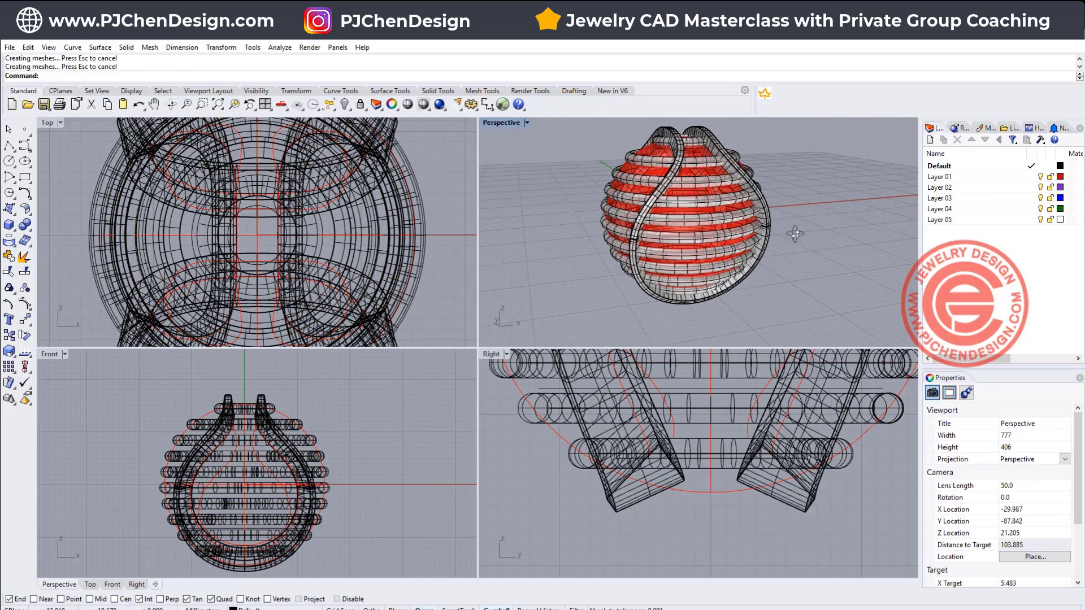
pyautogui.doubleClick(505, 122)
pyautogui.scroll(-4, 593, 216)
pyautogui.moveTo(592, 215); pyautogui.dragTo(553, 235, button='right')
pyautogui.scroll(6, 552, 235)
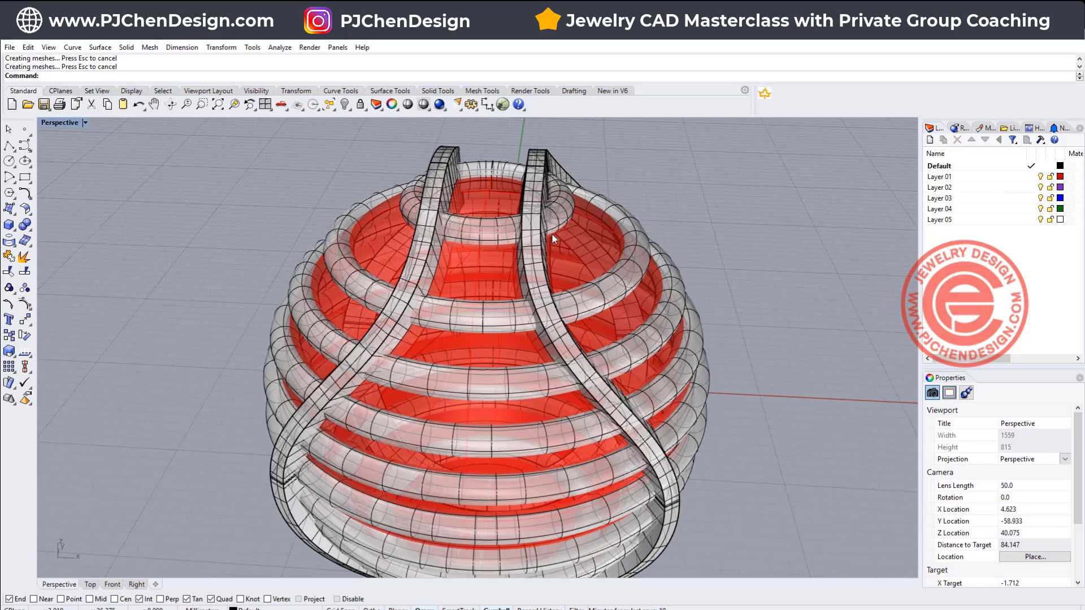
pyautogui.click(609, 225)
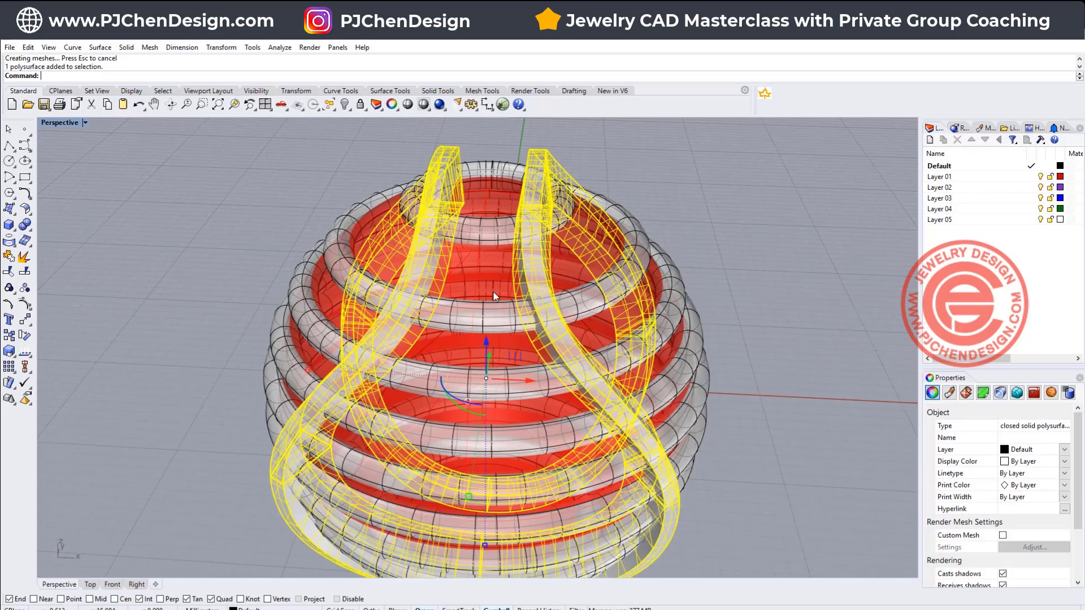
pyautogui.click(487, 201)
pyautogui.hotkey('ctrl', 'h')
pyautogui.scroll(-5, 486, 201)
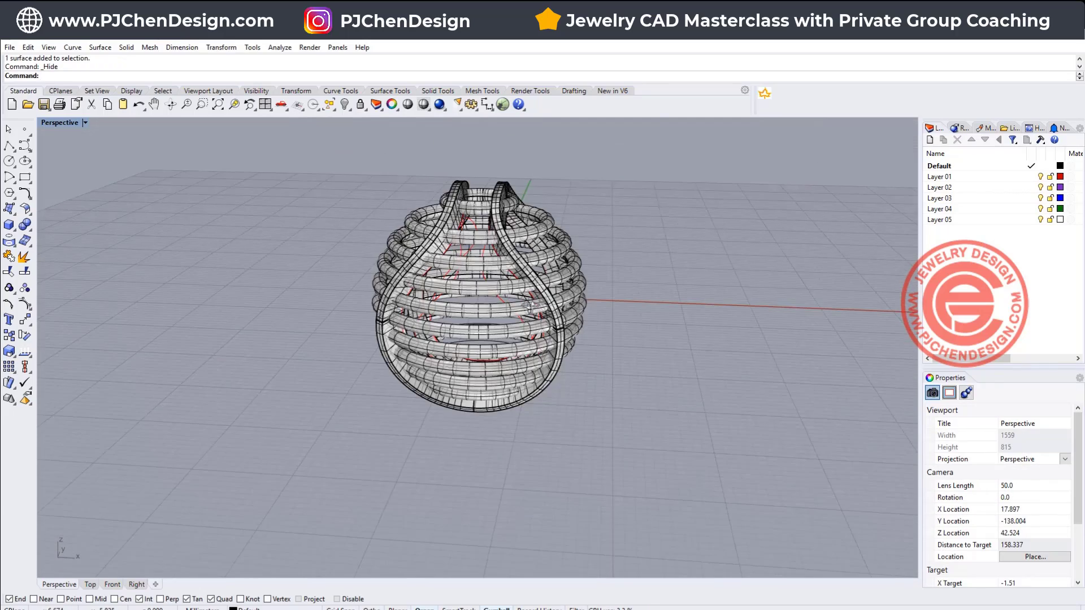
# Boolean split all the pipe rings, using the joined band polysurface as the cutting object
pyautogui.click(26, 226)
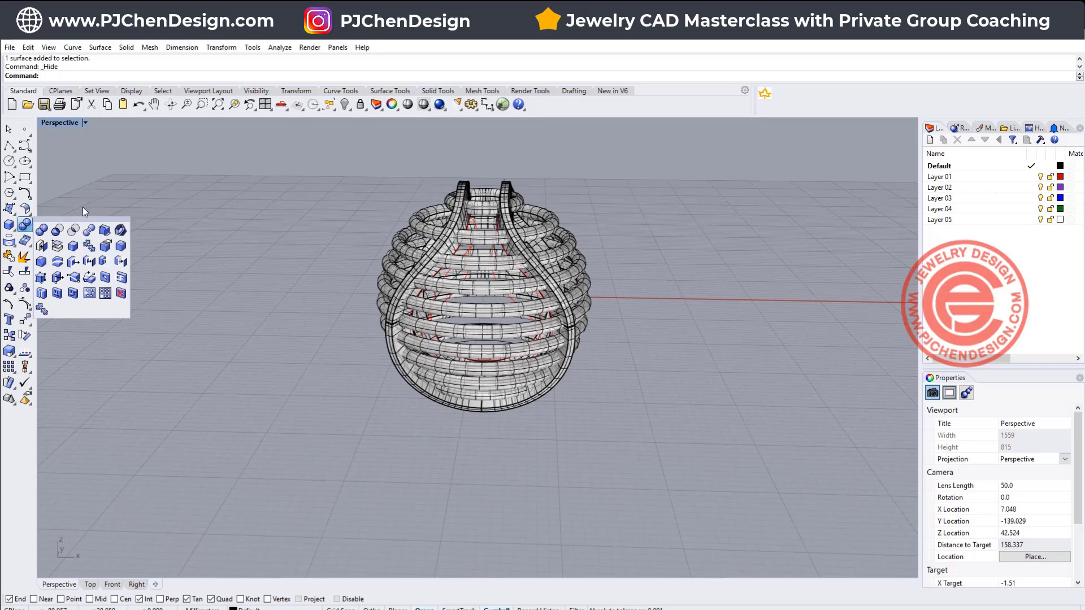
pyautogui.click(89, 230)
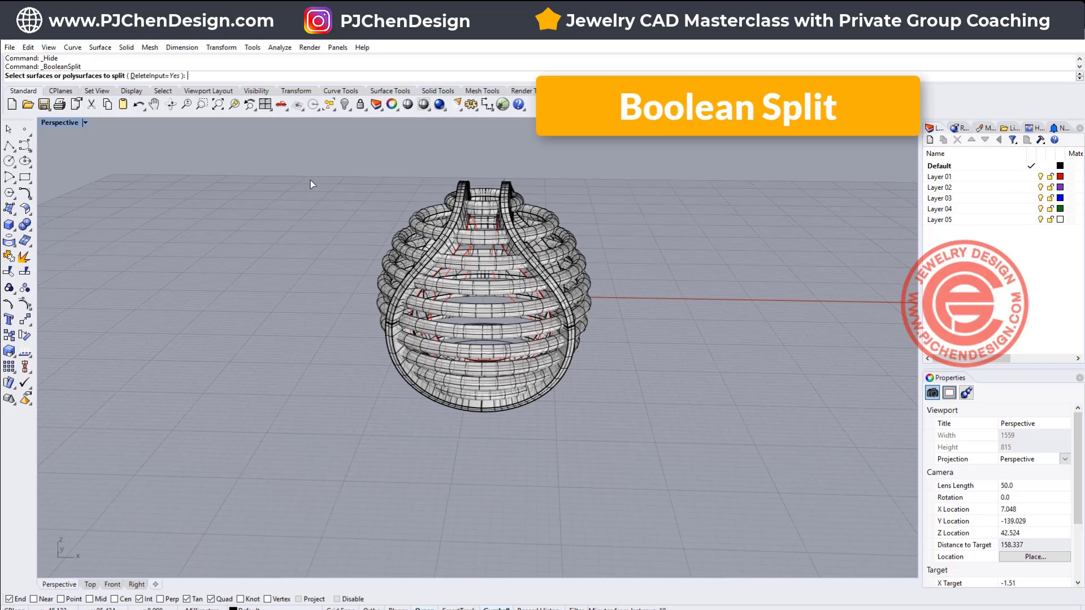
pyautogui.moveTo(574, 287); pyautogui.dragTo(725, 405)
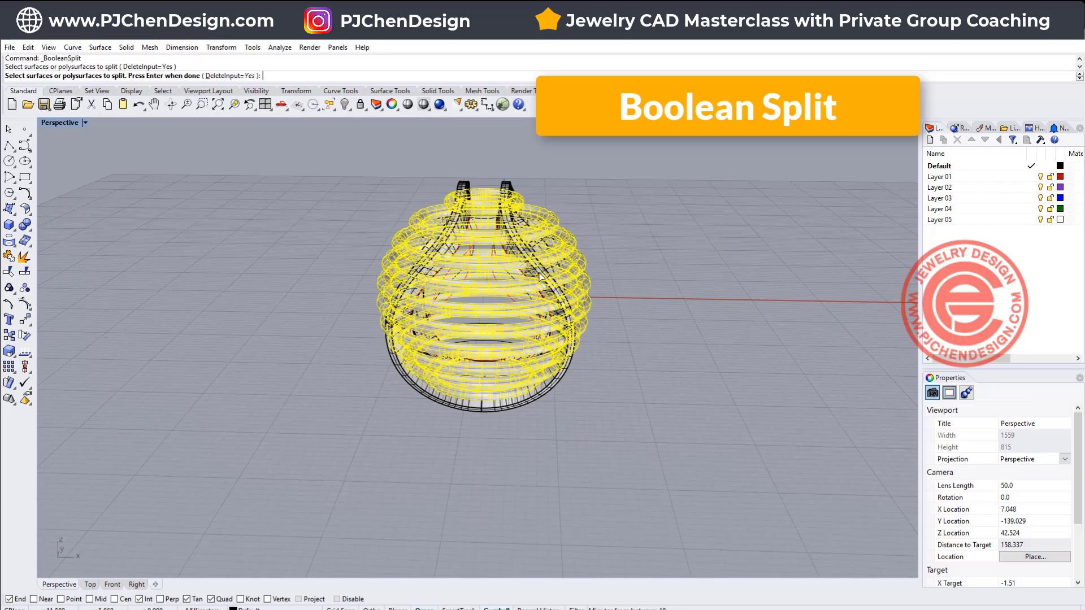
pyautogui.press('Return')
pyautogui.click(511, 187)
pyautogui.press('Return')
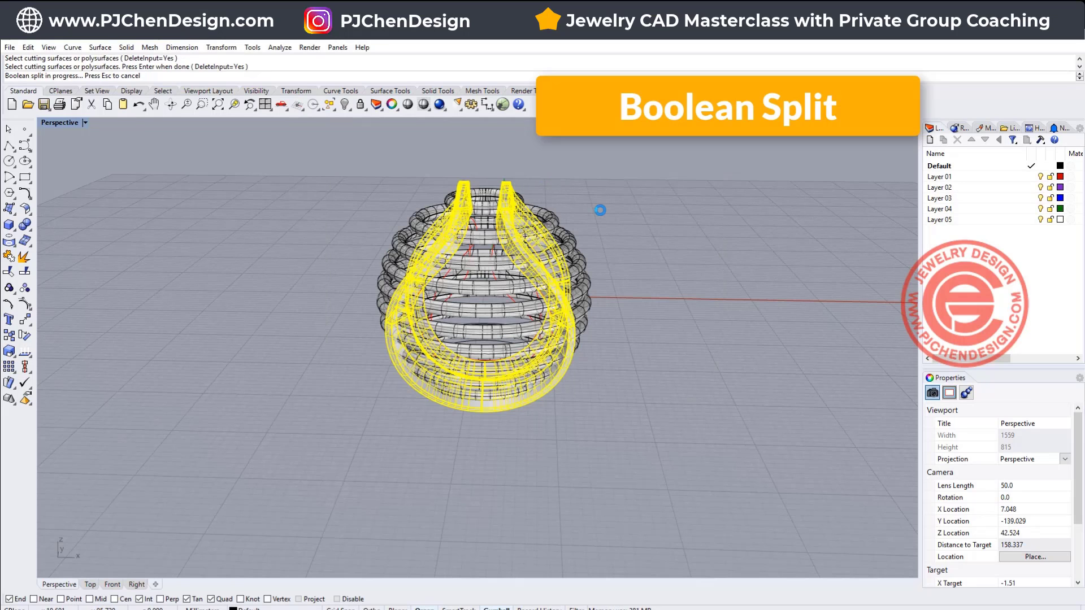
# Delete the split pipe pieces outside the band on both sides, selecting them in the front view
pyautogui.doubleClick(66, 122)
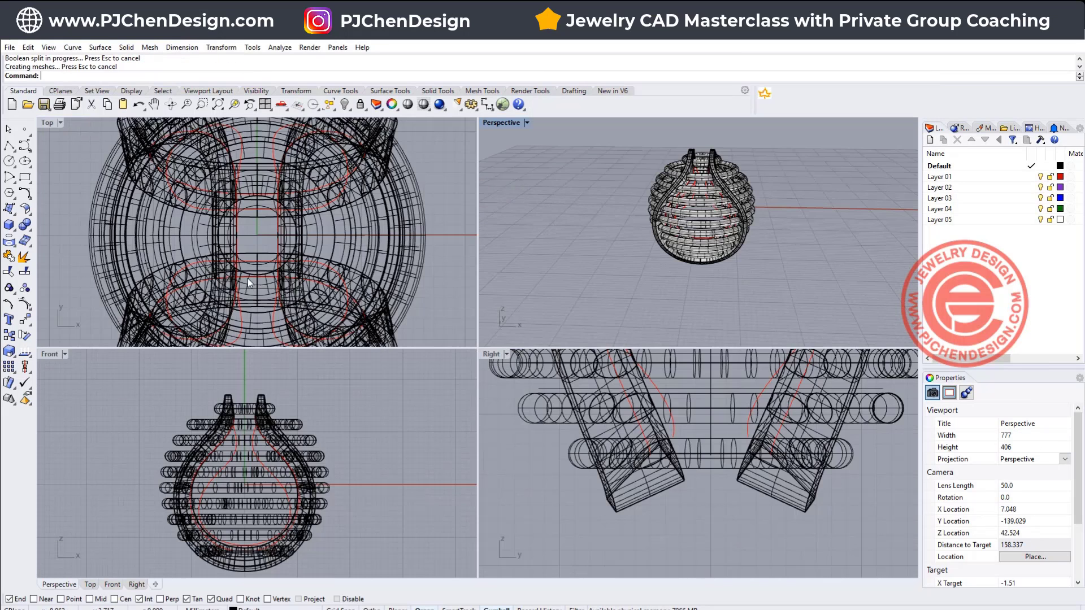
pyautogui.moveTo(261, 365); pyautogui.dragTo(412, 567)
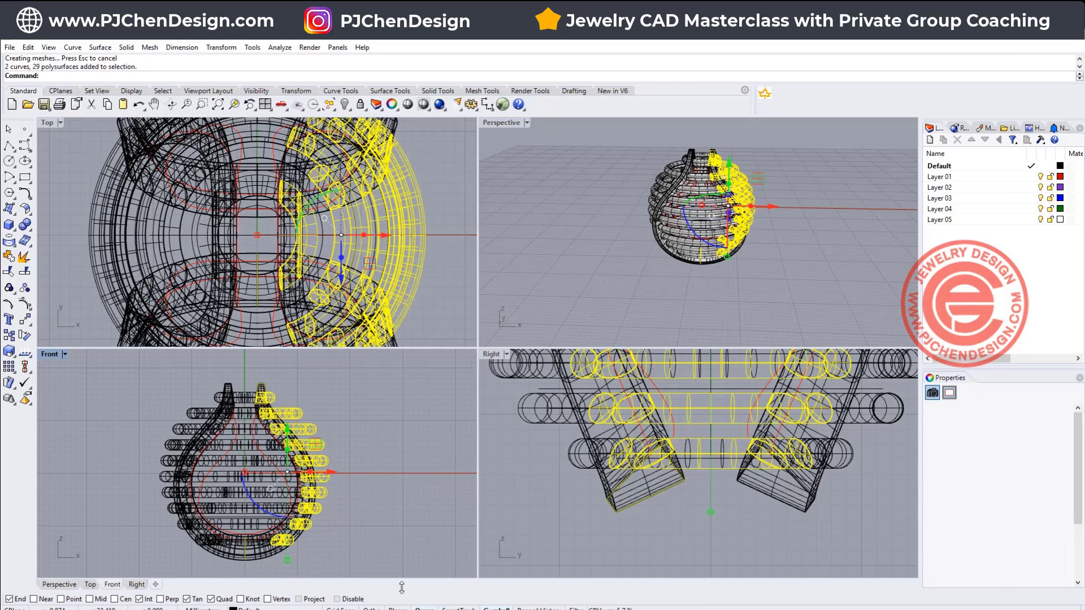
pyautogui.press('Delete')
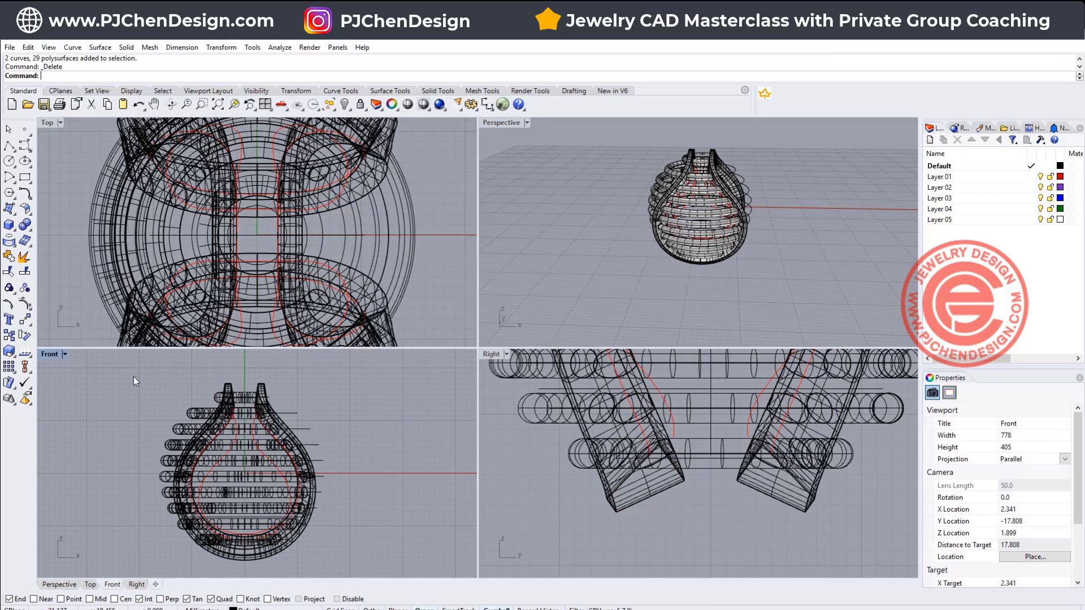
pyautogui.moveTo(172, 465); pyautogui.dragTo(239, 566)
pyautogui.press('Delete')
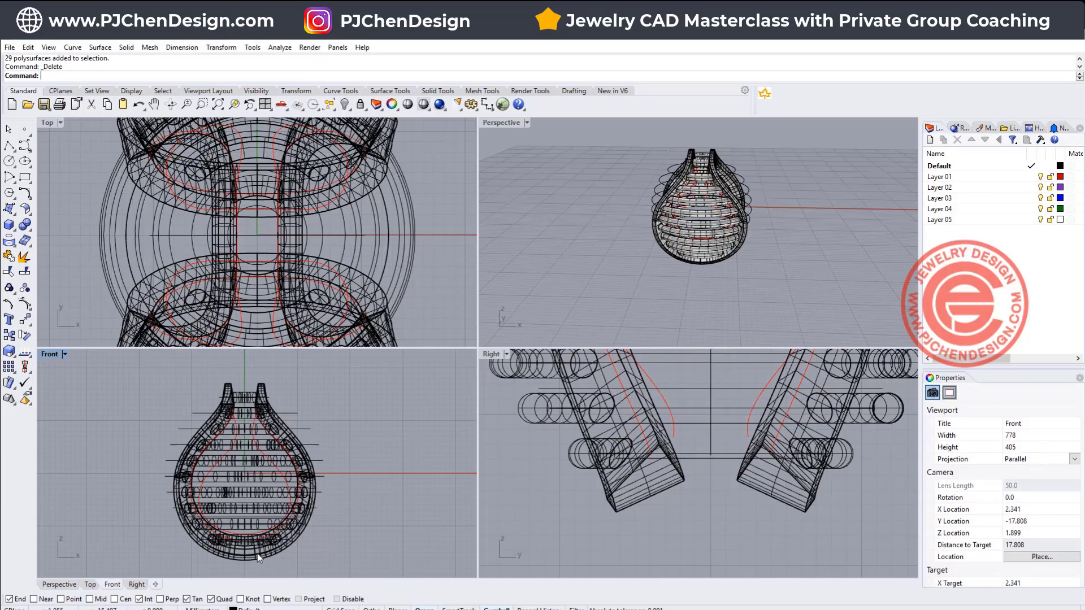
pyautogui.moveTo(733, 239); pyautogui.dragTo(786, 239, button='right')
pyautogui.scroll(5, 786, 250)
pyautogui.scroll(-5, 700, 261)
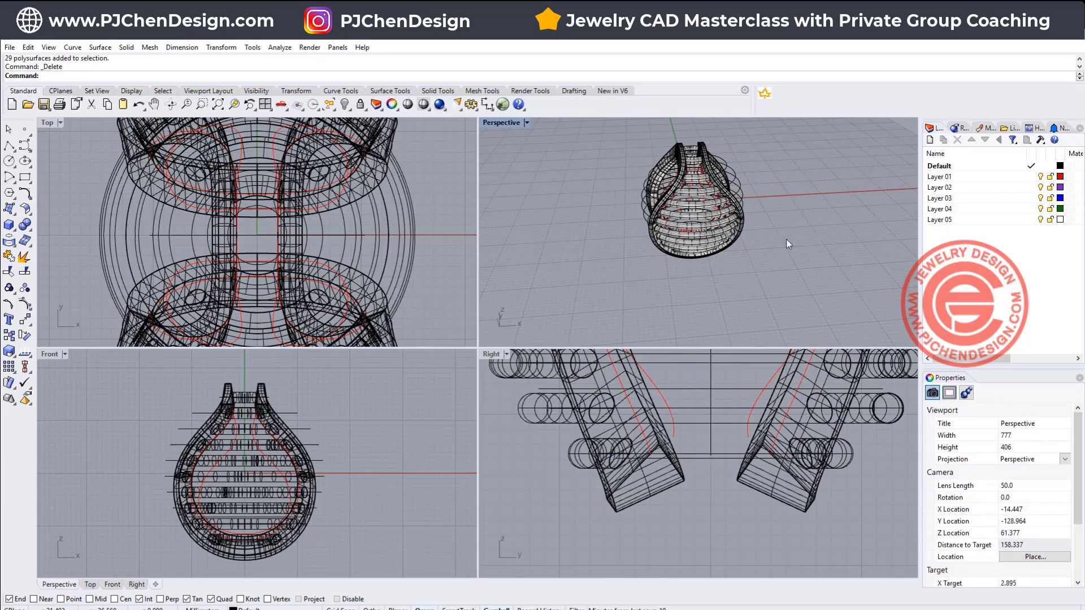